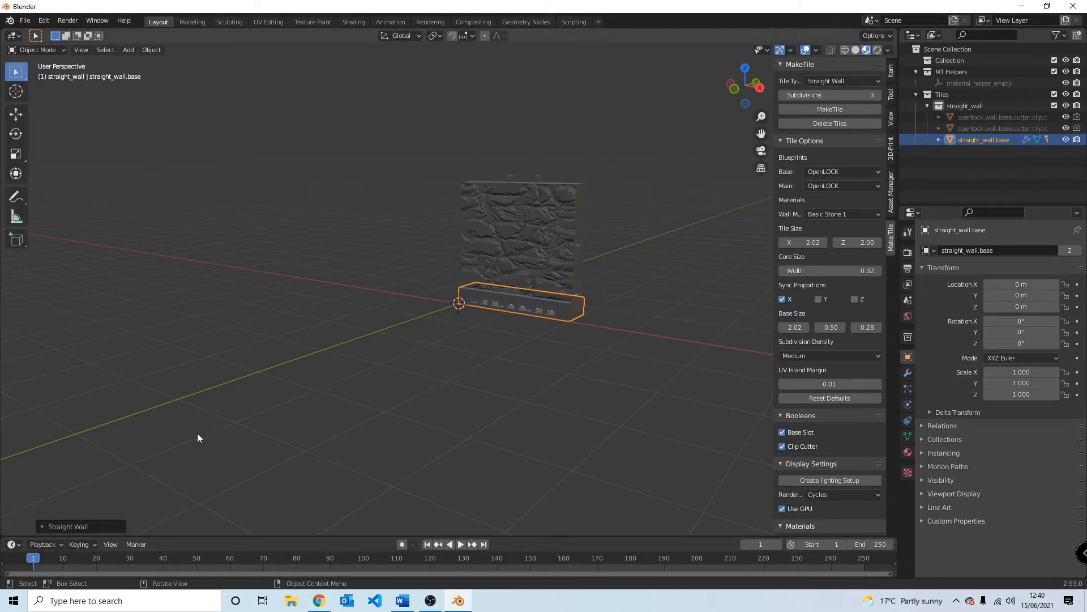
Step: Expand the straight wall's creation settings and set its tile size to 3.02 in X and 3.00 in Z
{"action": "left_click", "coordinate": [41, 525]}
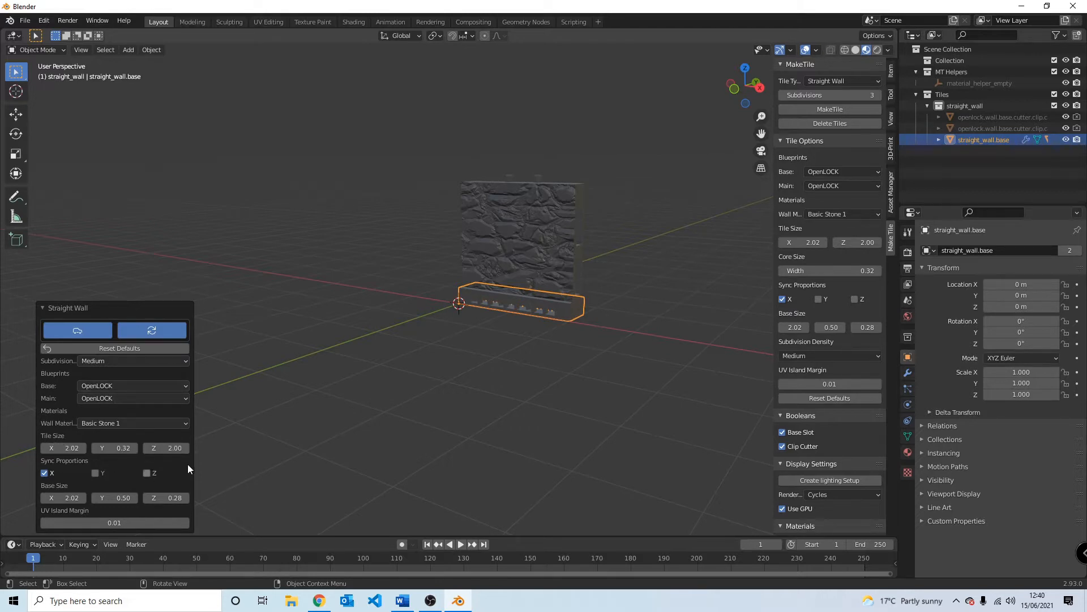
{"action": "left_click", "coordinate": [185, 448]}
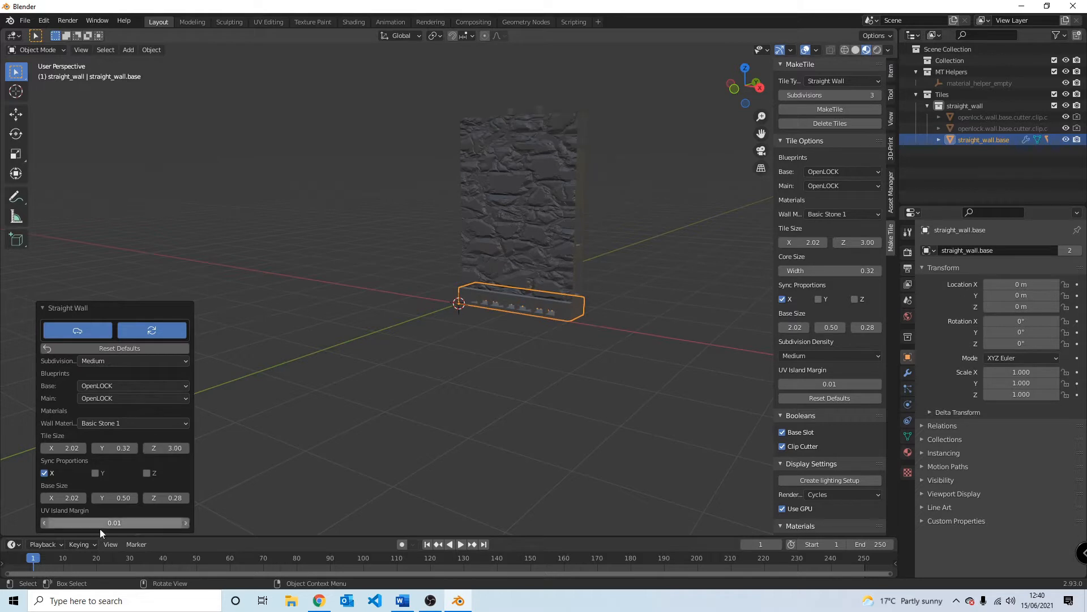
{"action": "left_click", "coordinate": [83, 448]}
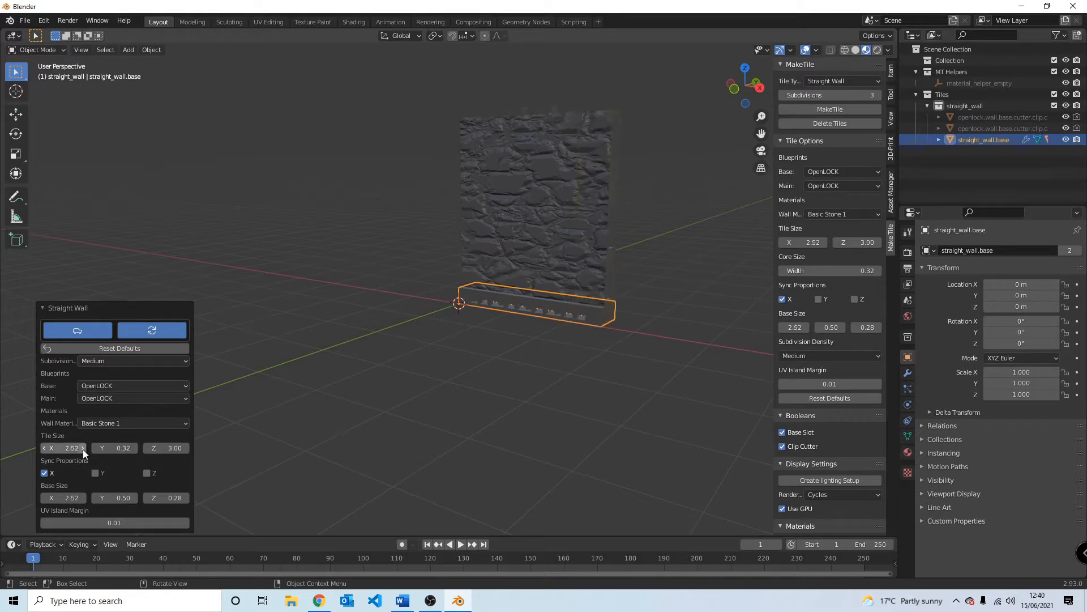
Step: Set the straight wall's base blueprint to Plain and its wall material to Bricks
{"action": "left_click", "coordinate": [139, 385]}
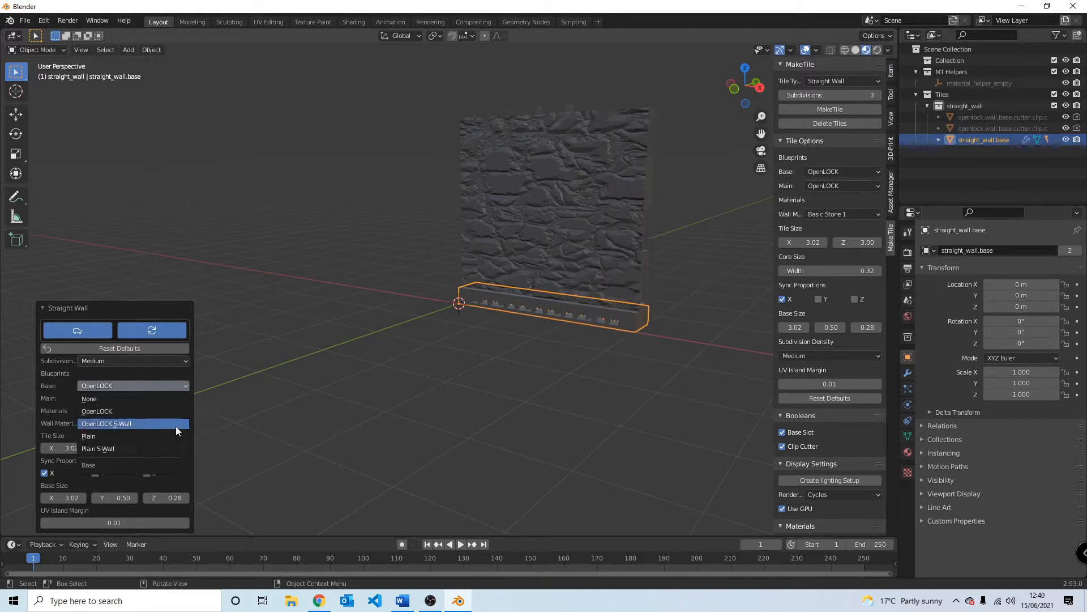
{"action": "left_click", "coordinate": [114, 433]}
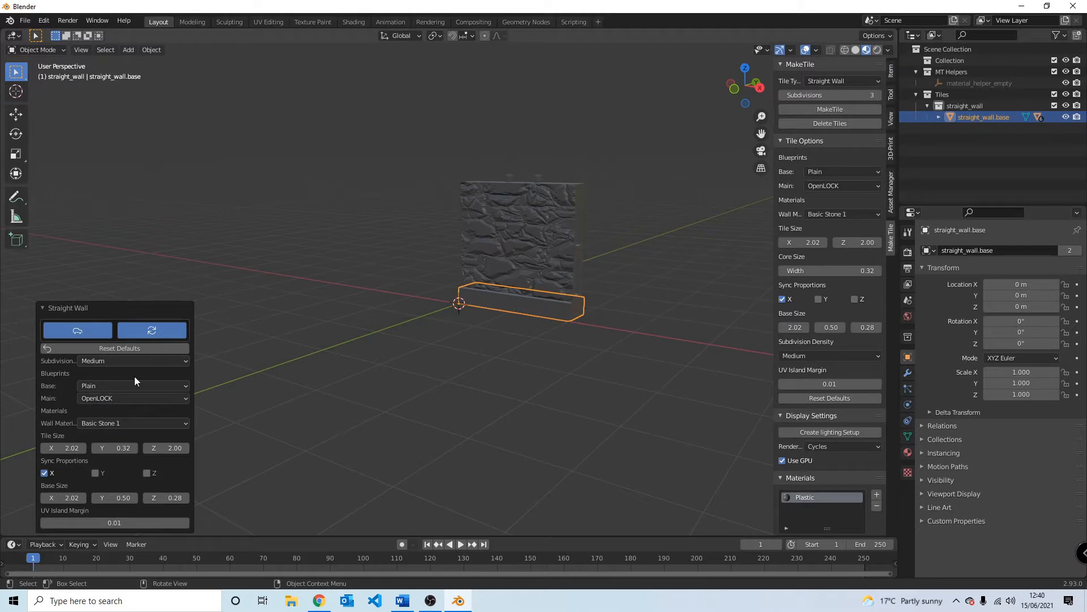
{"action": "left_click", "coordinate": [107, 423]}
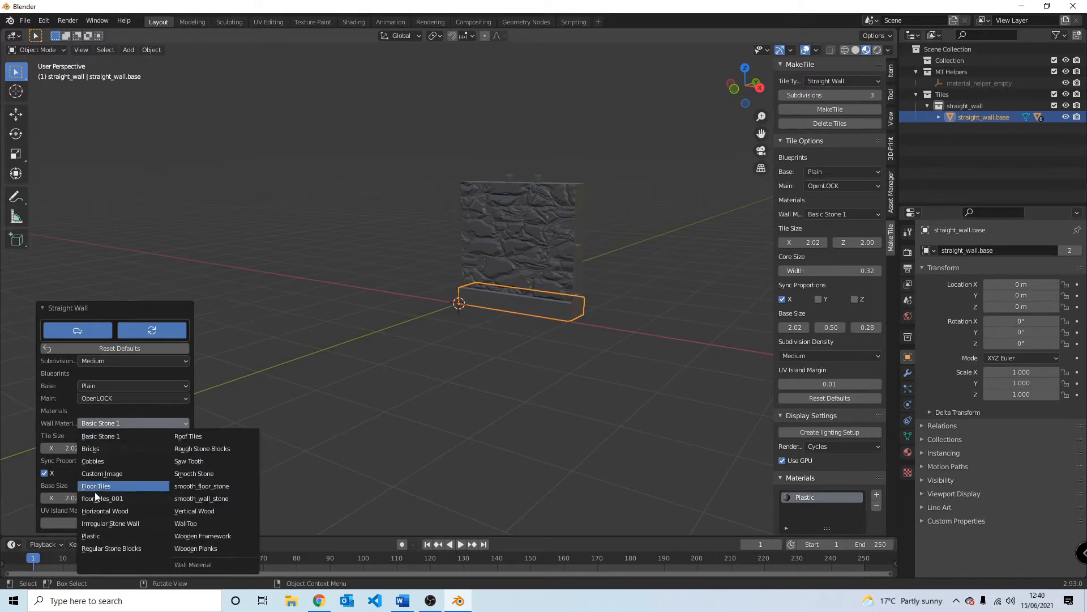
{"action": "left_click", "coordinate": [93, 450]}
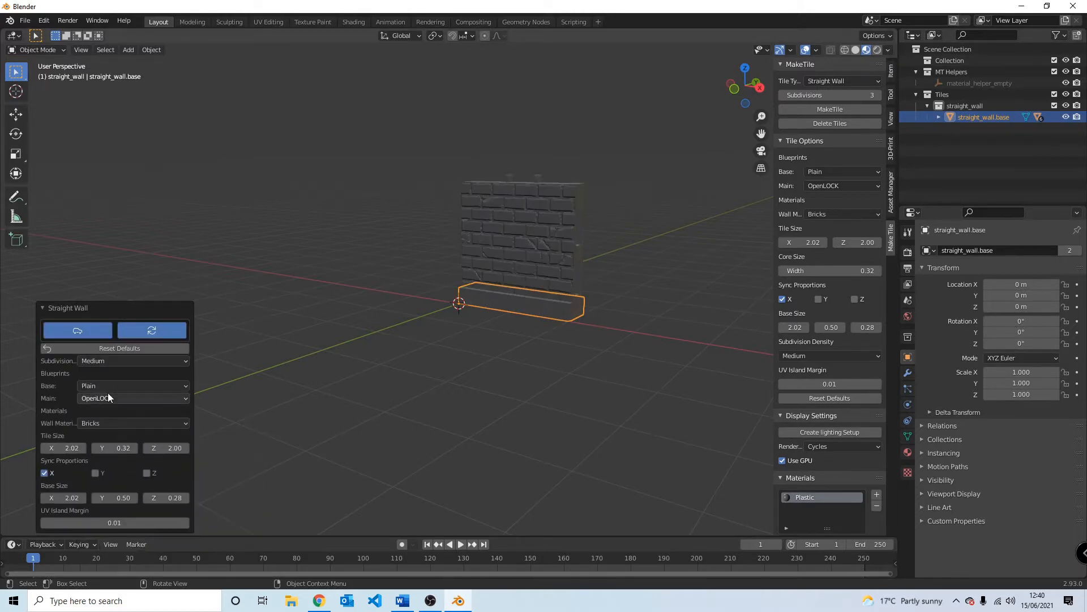
Step: Try High and Low subdivision density on the wall in wireframe shading, restoring Medium density and material preview shading
{"action": "left_click", "coordinate": [845, 50]}
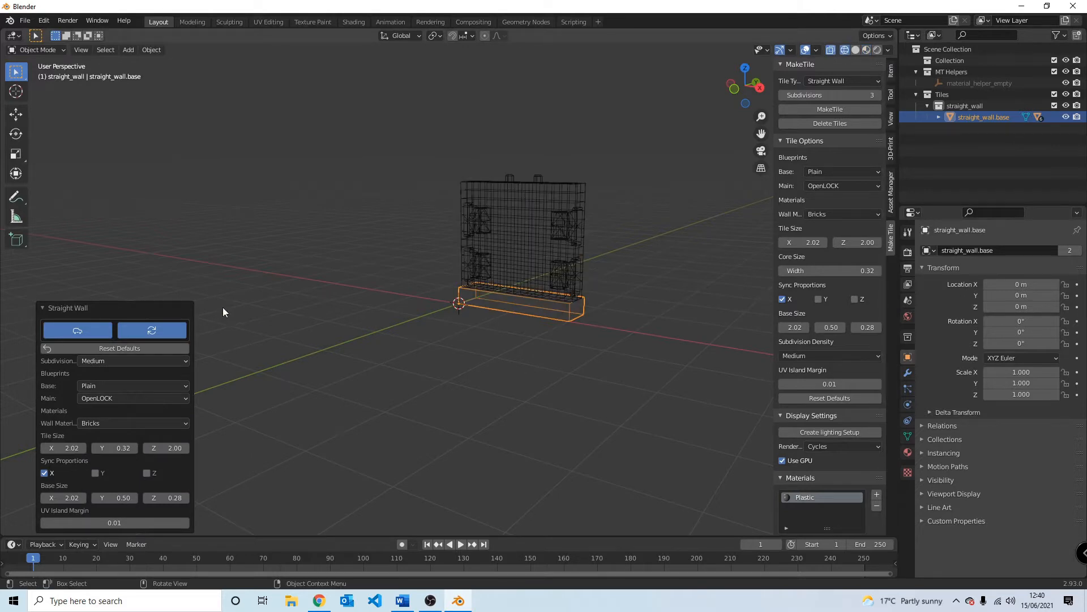
{"action": "left_click", "coordinate": [91, 362]}
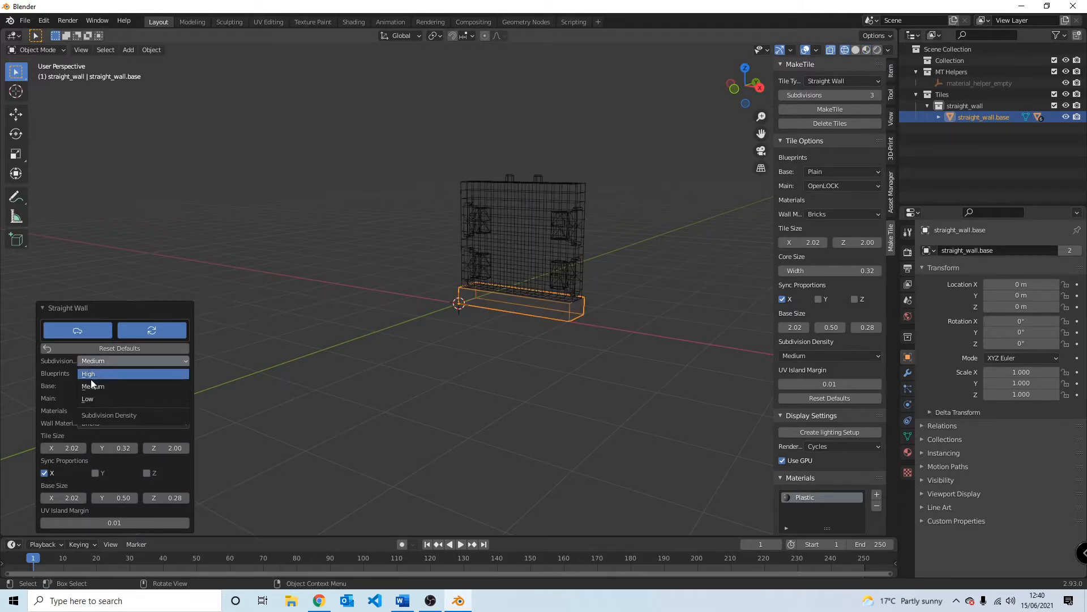
{"action": "left_click", "coordinate": [92, 378]}
{"action": "left_click", "coordinate": [117, 360]}
{"action": "left_click", "coordinate": [110, 399]}
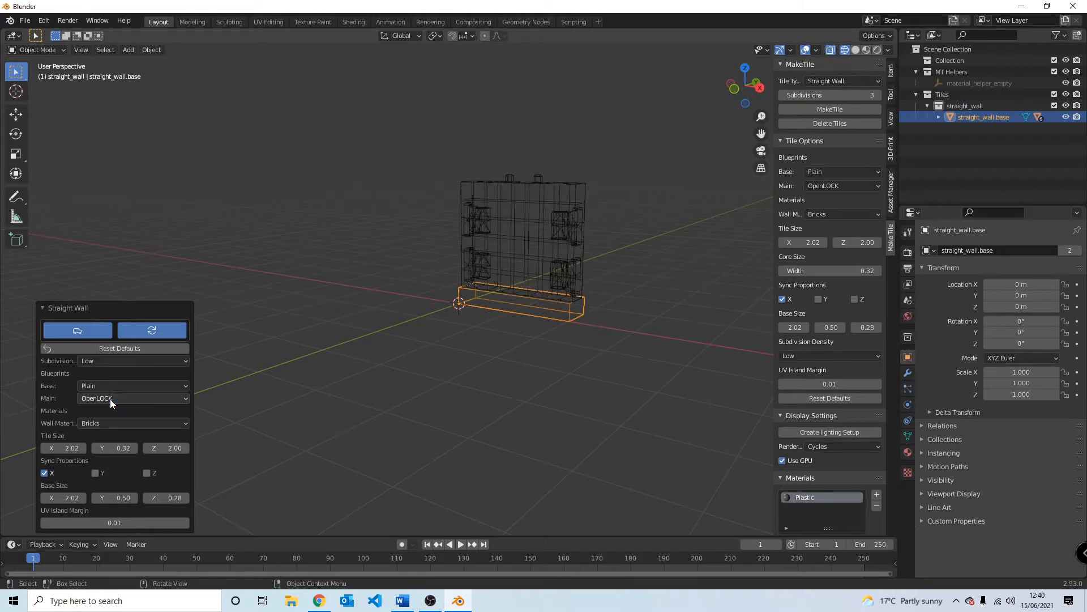
{"action": "left_click", "coordinate": [110, 366]}
{"action": "left_click", "coordinate": [118, 387]}
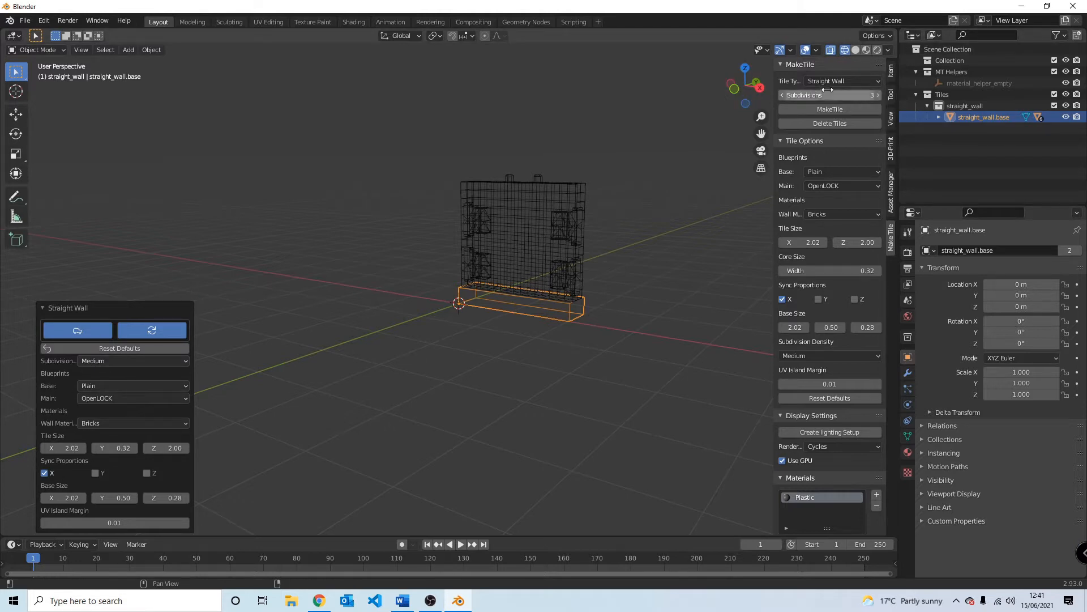
{"action": "left_click", "coordinate": [864, 49]}
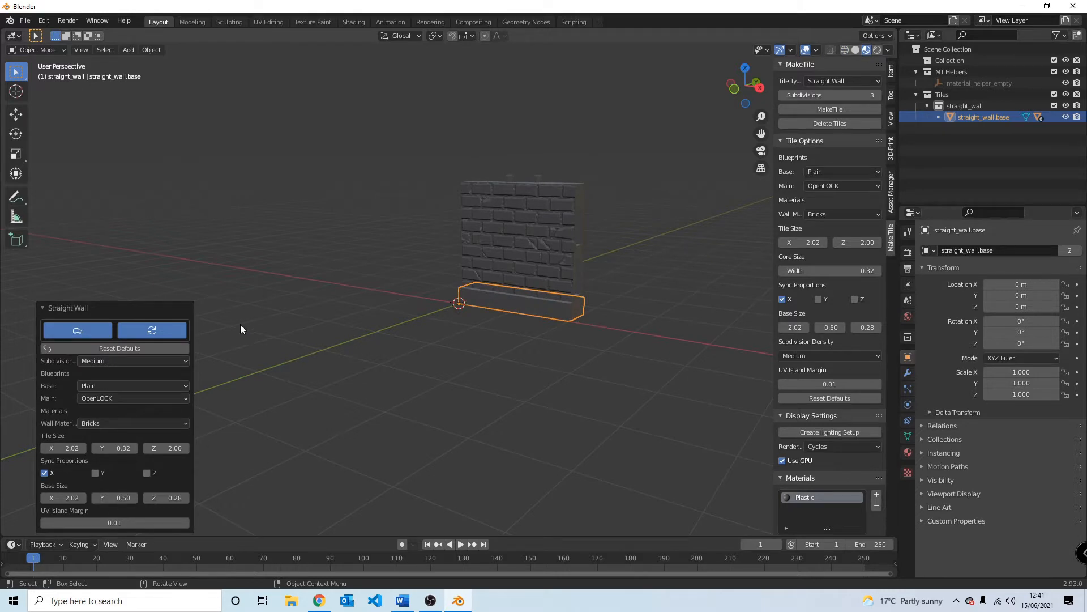
Step: Set the straight wall's base blueprint back to OpenLOCK and delete the tile
{"action": "left_click", "coordinate": [120, 385]}
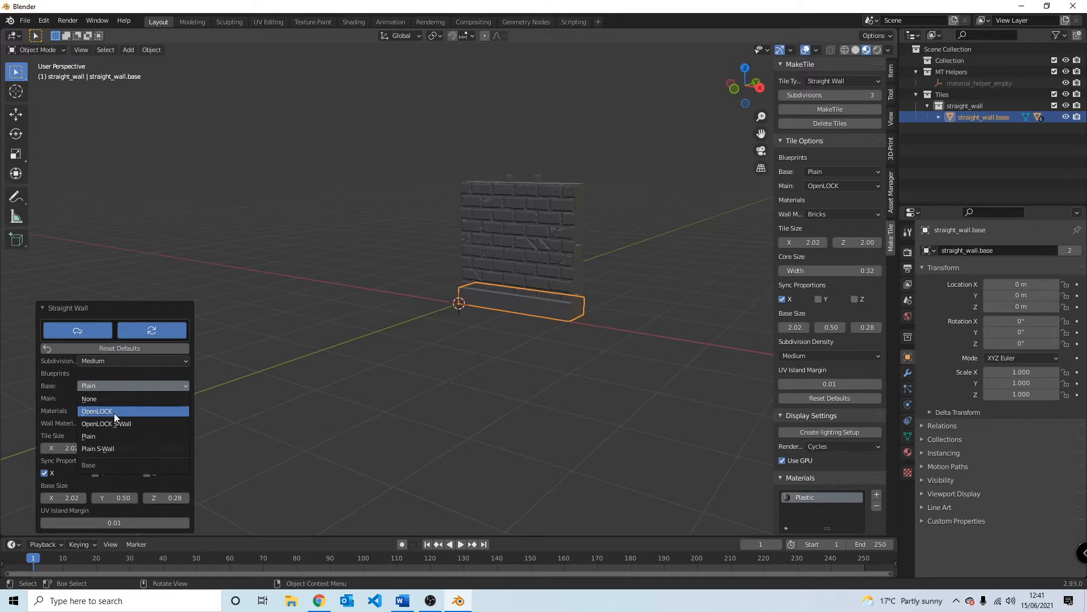
{"action": "left_click", "coordinate": [114, 412]}
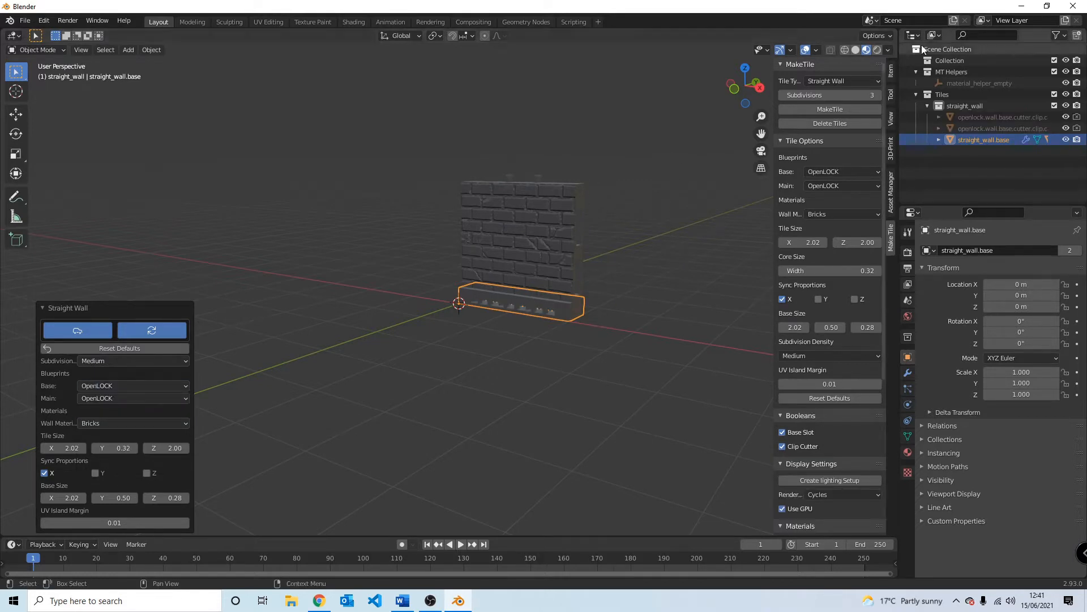
{"action": "left_click", "coordinate": [848, 123]}
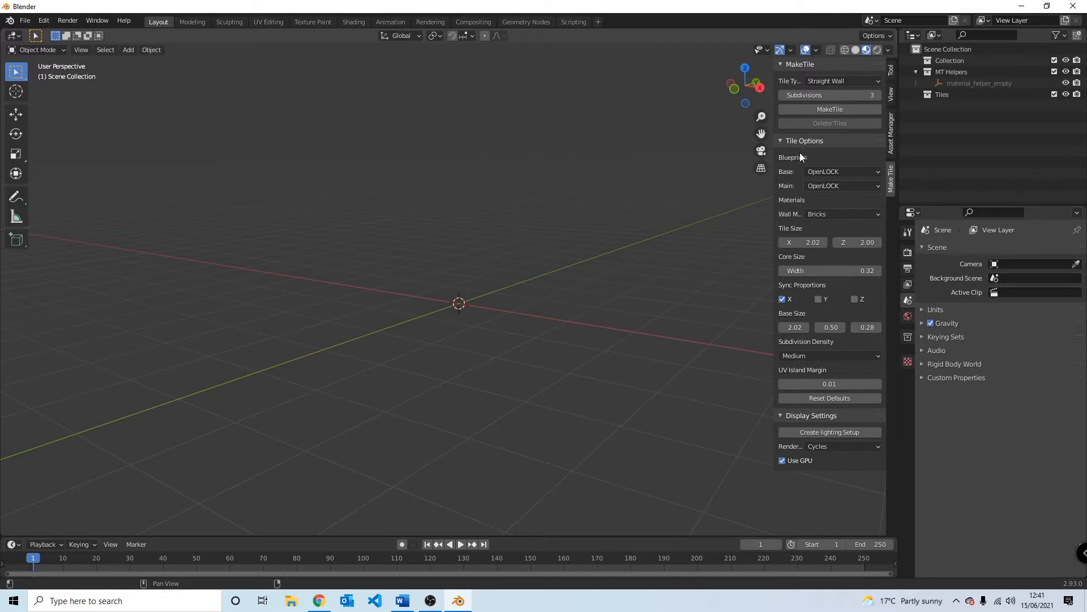
Step: Create an L Wall tile and set its Leg 1 Length to 3.0
{"action": "left_click", "coordinate": [841, 78]}
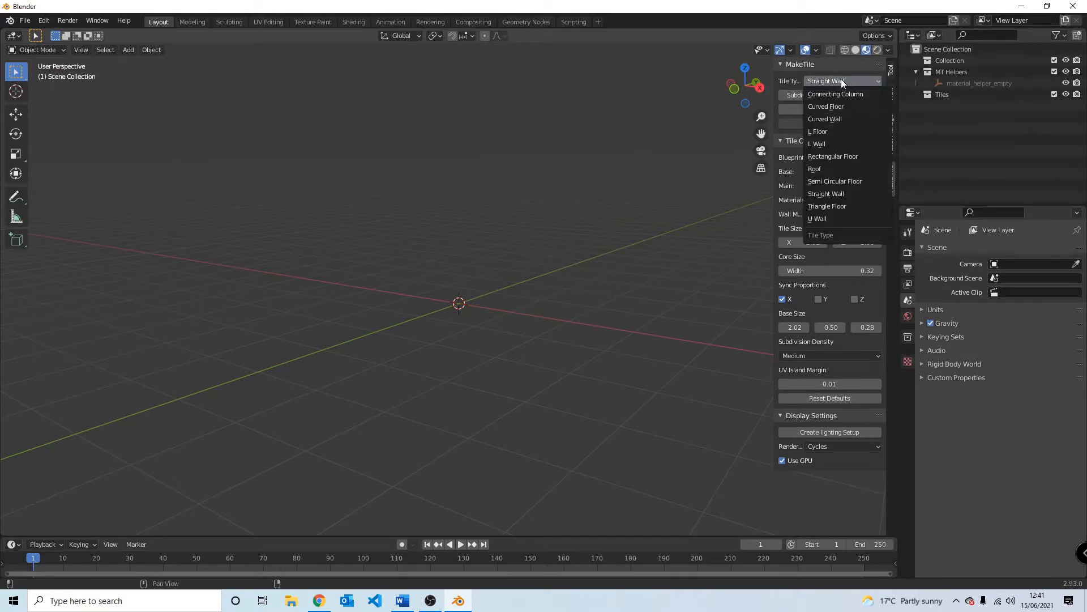
{"action": "left_click", "coordinate": [836, 145]}
{"action": "left_click", "coordinate": [830, 110]}
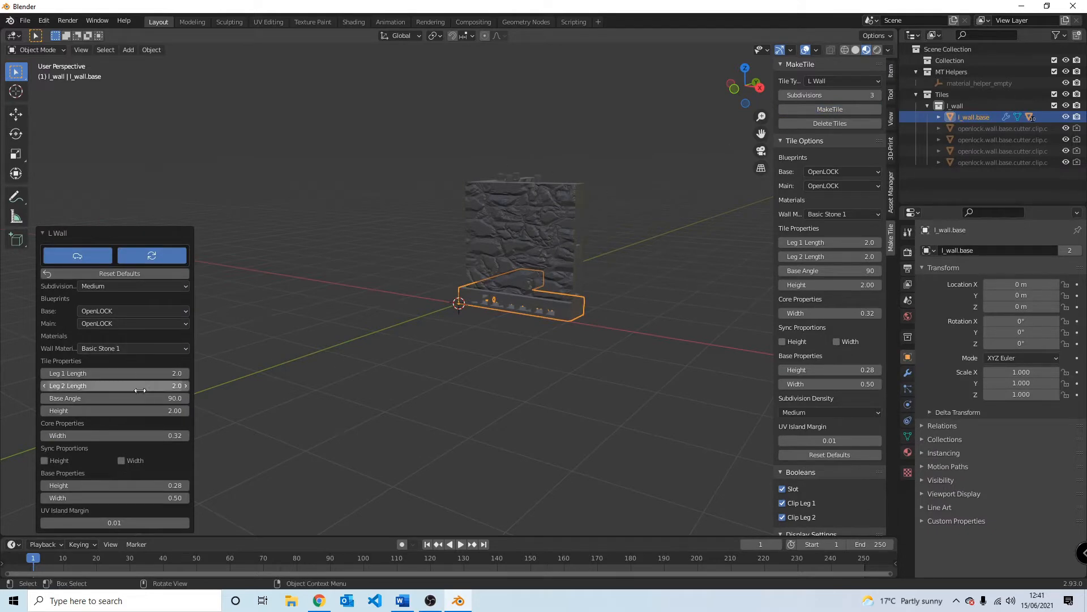
{"action": "left_click", "coordinate": [188, 374]}
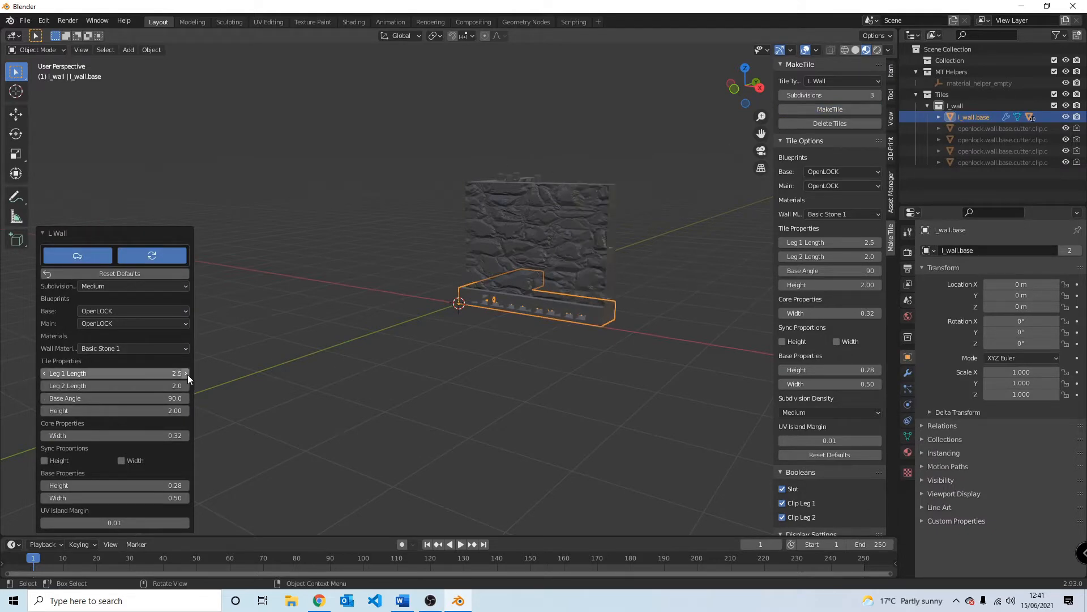
{"action": "left_click", "coordinate": [188, 375]}
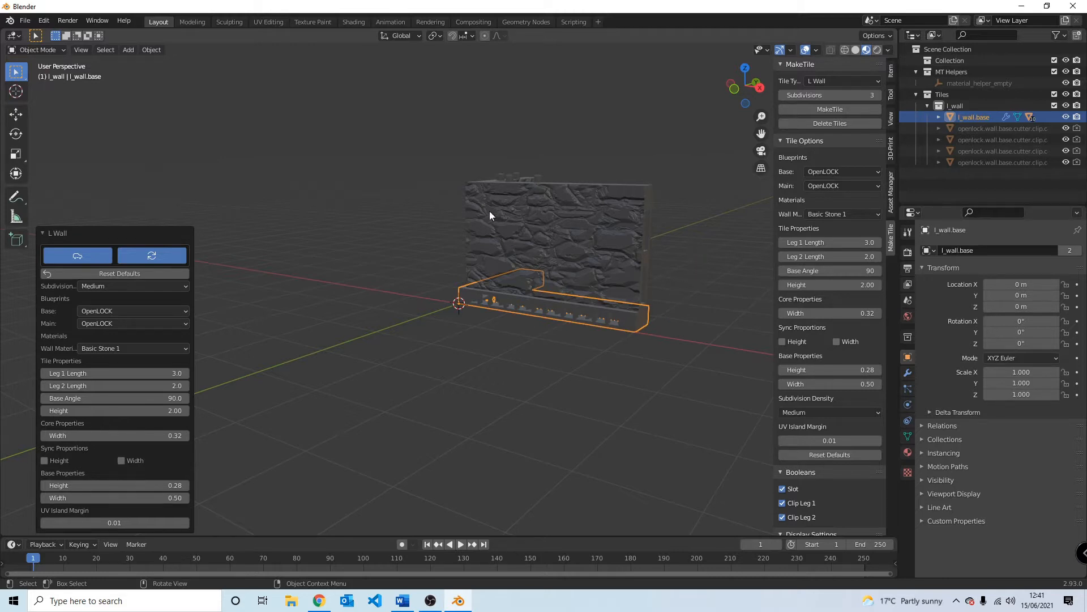
Step: Turn off automatic updating for the L wall, reduce Leg 1 Length to 2.5 and refresh the tile manually
{"action": "left_click", "coordinate": [89, 255]}
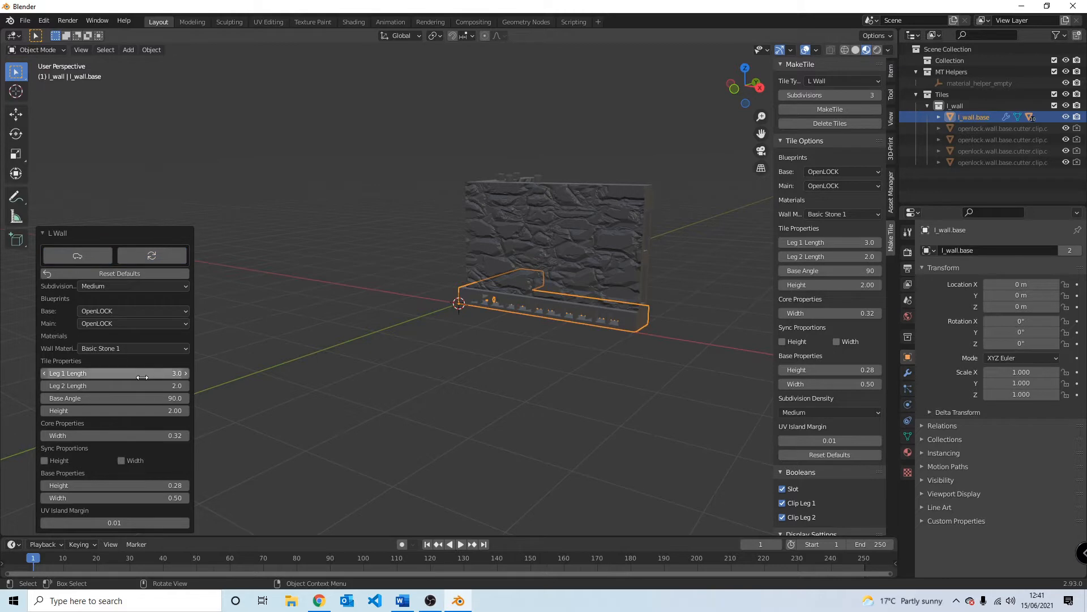
{"action": "left_click", "coordinate": [43, 375]}
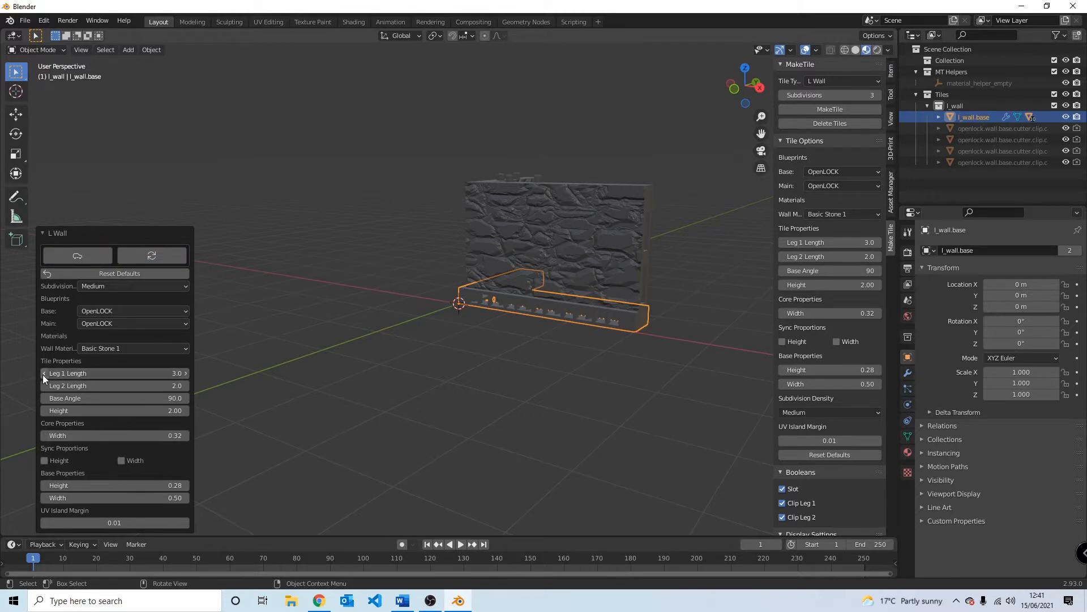
{"action": "left_click", "coordinate": [154, 253]}
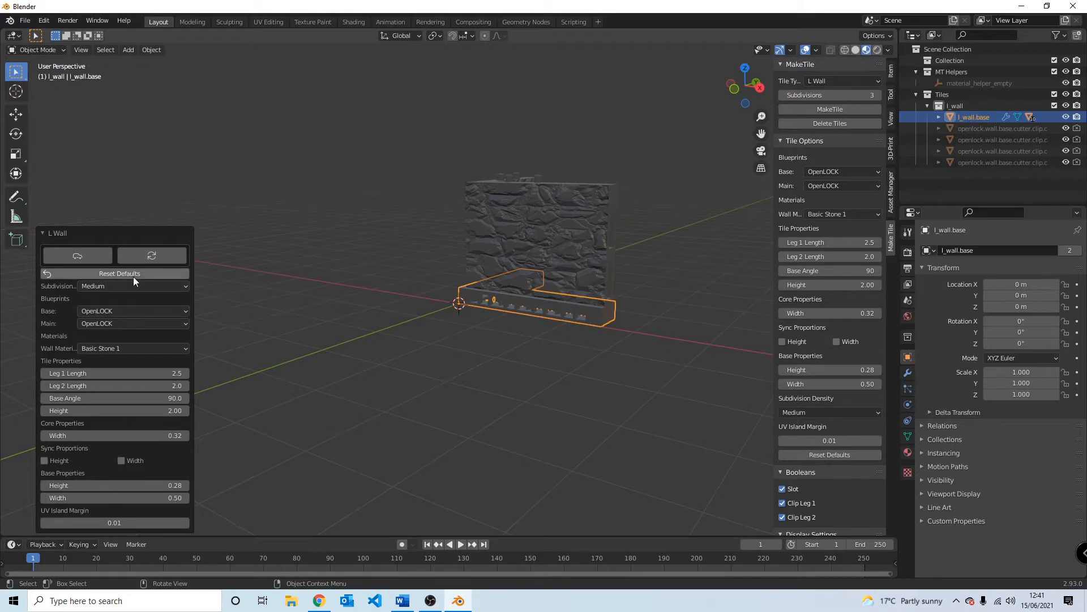
Step: Reset the L wall's settings to their defaults, refresh the tile and turn automatic updating back on
{"action": "left_click", "coordinate": [115, 273]}
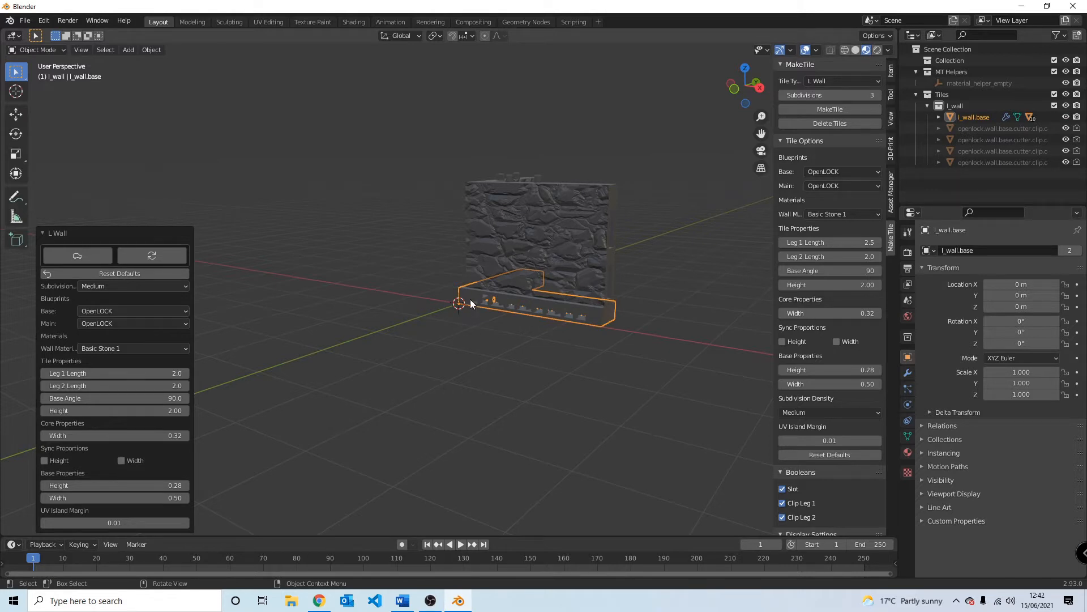
{"action": "left_click", "coordinate": [147, 255]}
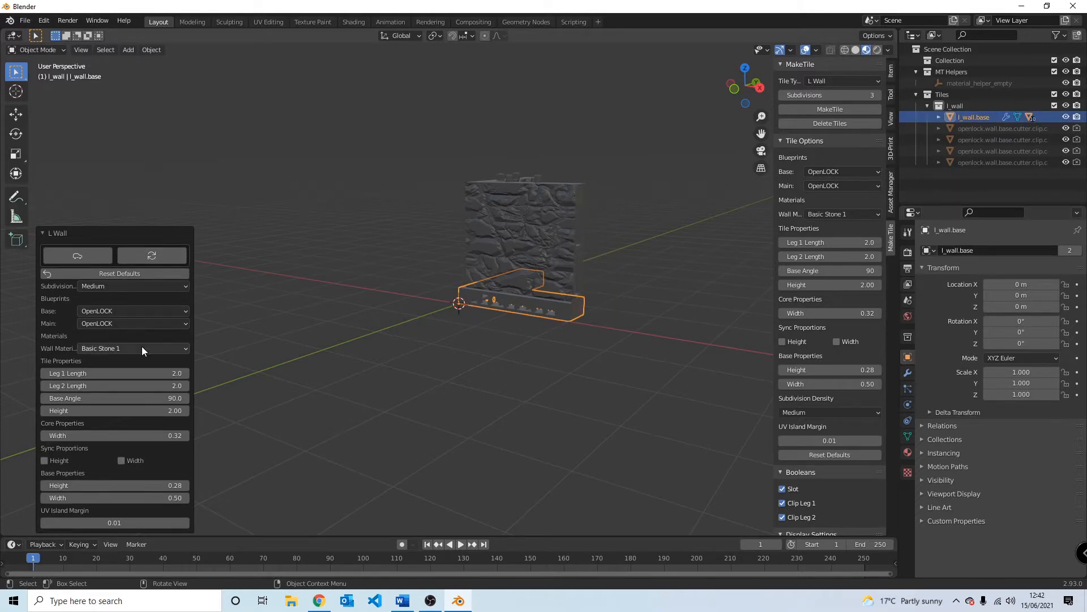
{"action": "left_click", "coordinate": [85, 255]}
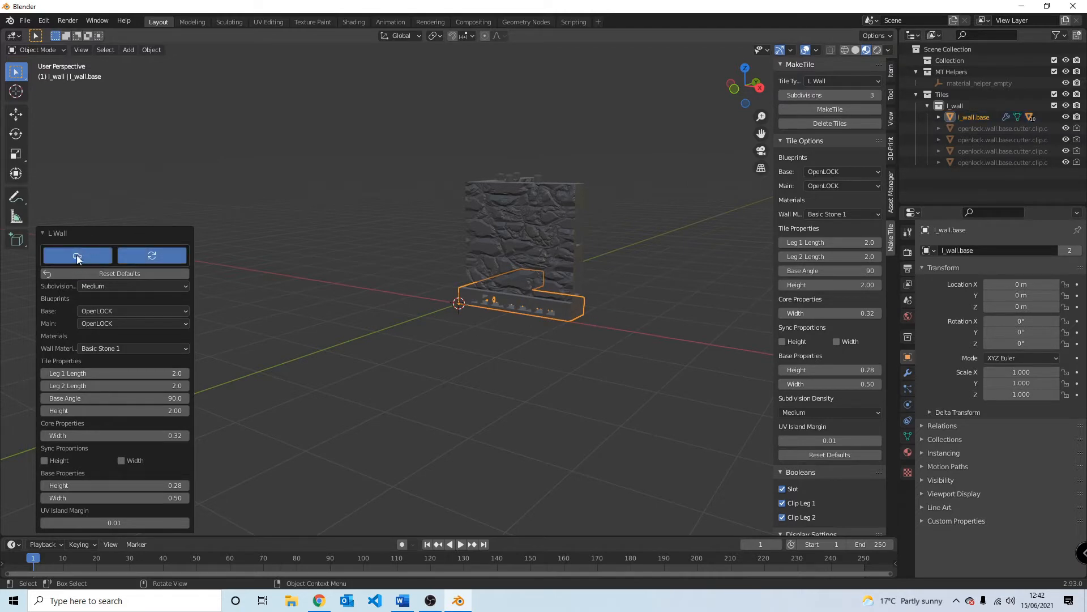
Step: Try a Leg 1 Length of 3.0 with automatic updating on and reset the L wall to its defaults
{"action": "left_click", "coordinate": [185, 373]}
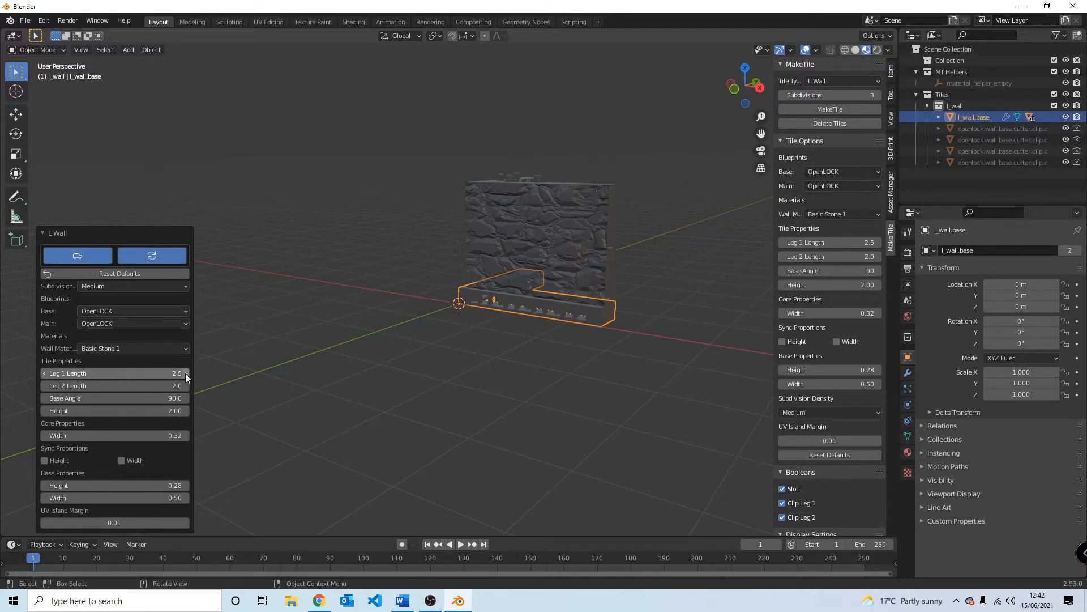
{"action": "left_click", "coordinate": [186, 373]}
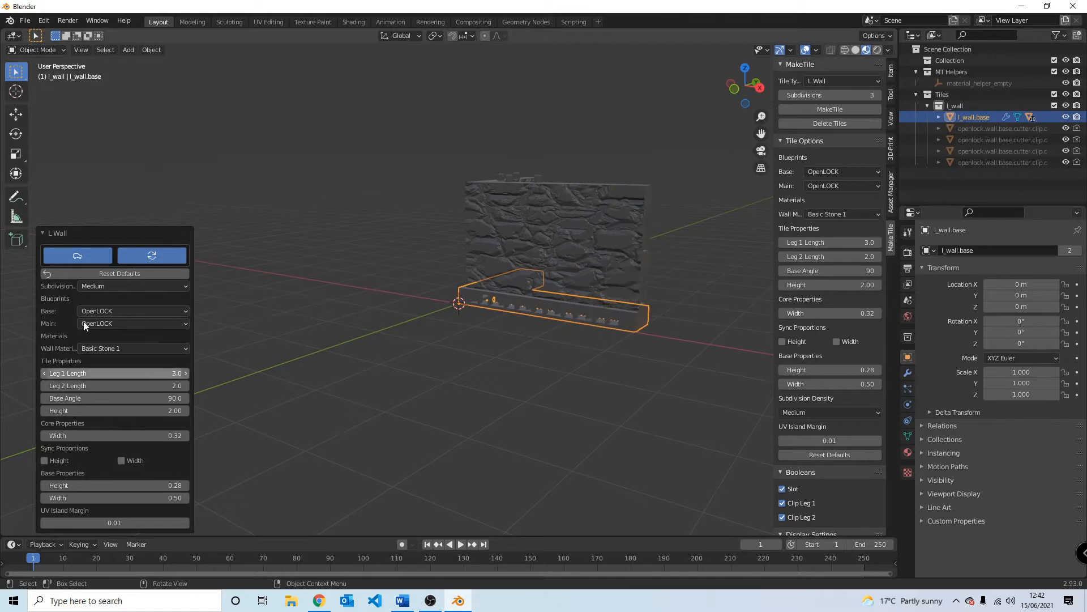
{"action": "left_click", "coordinate": [96, 273]}
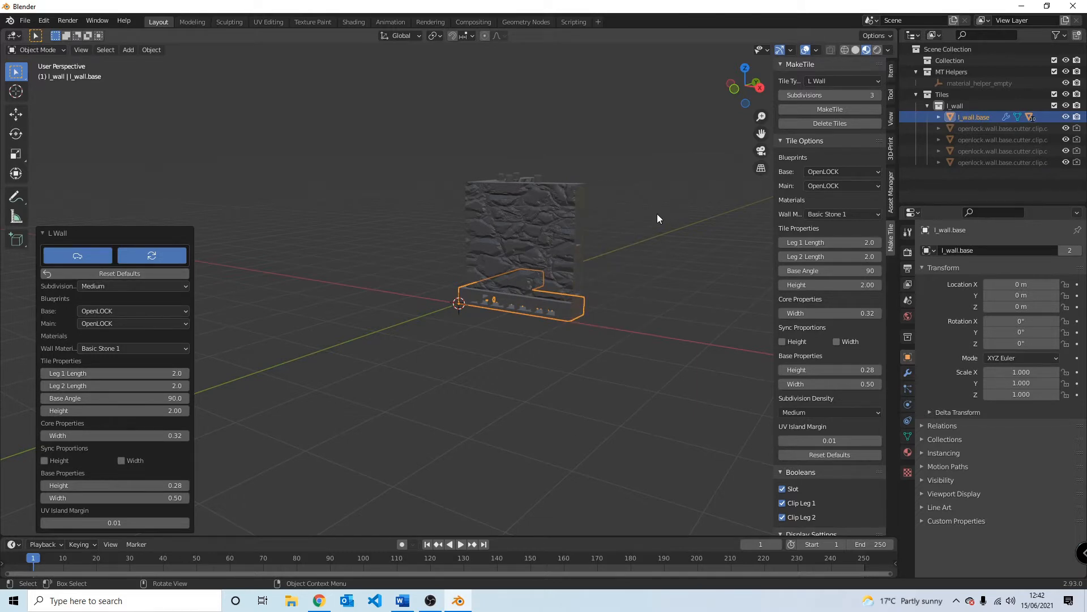
Step: Set the L wall's Leg 1 Length to 3.0
{"action": "middle_click_drag", "start_coordinate": [486, 201], "coordinate": [566, 239]}
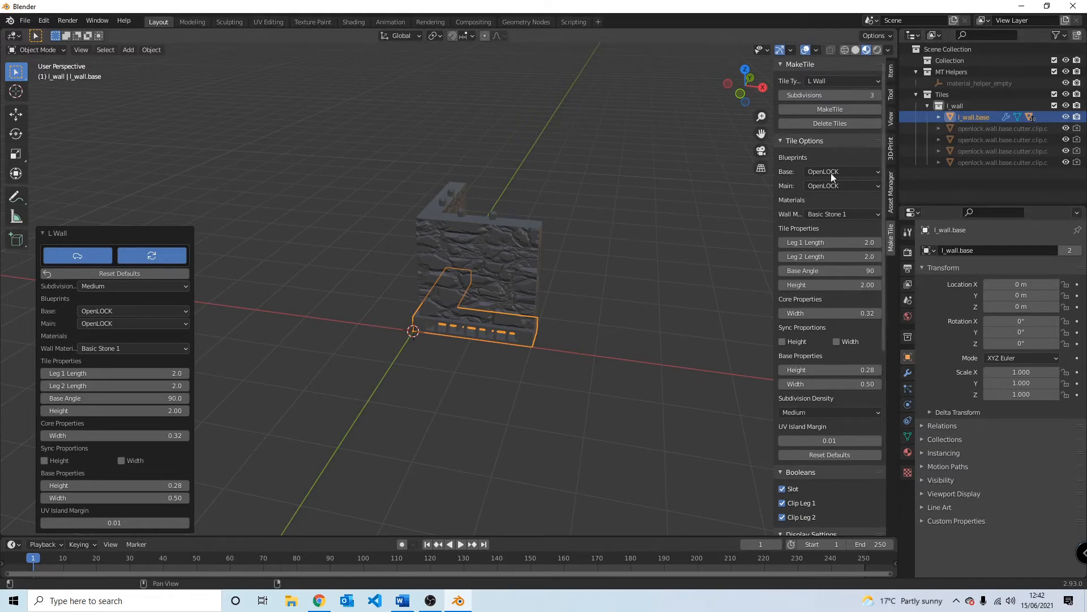
{"action": "left_click", "coordinate": [187, 373]}
{"action": "left_click", "coordinate": [188, 372]}
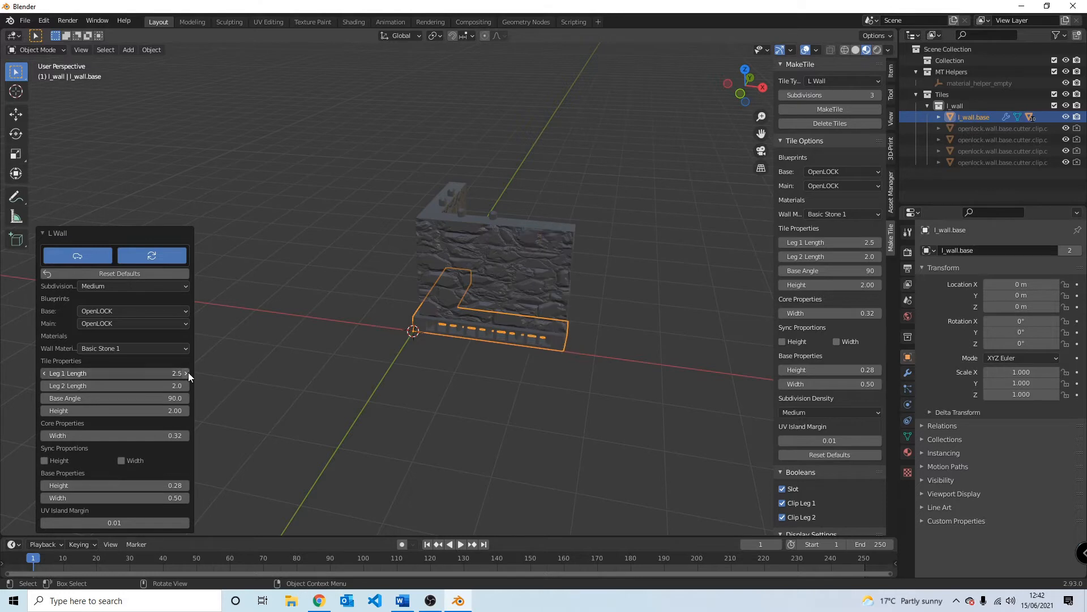
Step: Place the 3D cursor in empty space away from the existing L wall and create a second L Wall tile there
{"action": "scroll", "coordinate": [672, 261], "scroll_direction": "down", "scroll_amount": 3}
{"action": "left_click", "coordinate": [567, 241]}
{"action": "right_click", "coordinate": [573, 235], "text": "shift"}
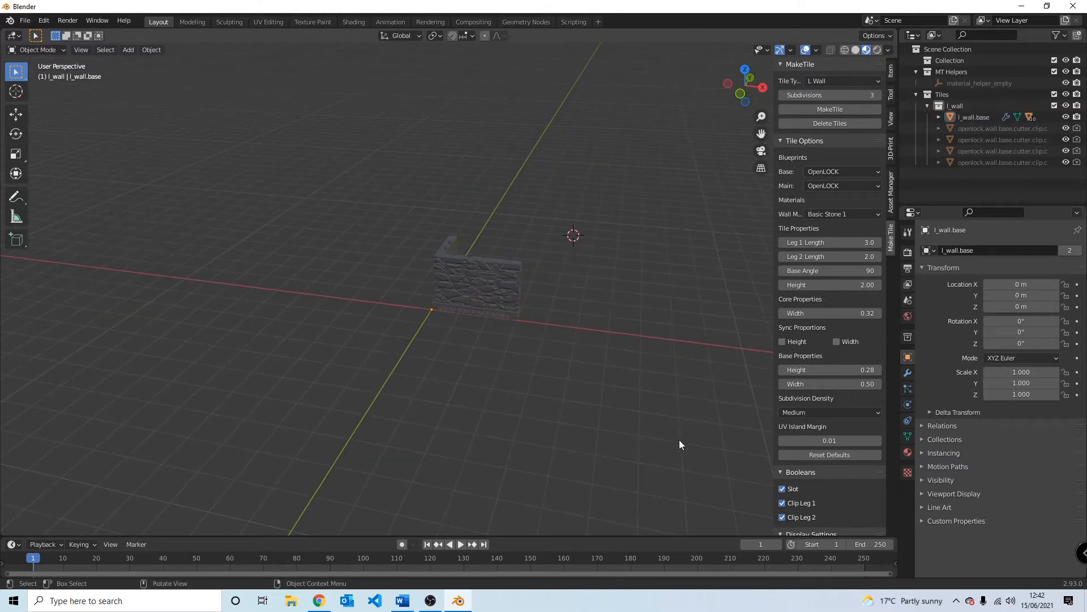
{"action": "left_click", "coordinate": [837, 110]}
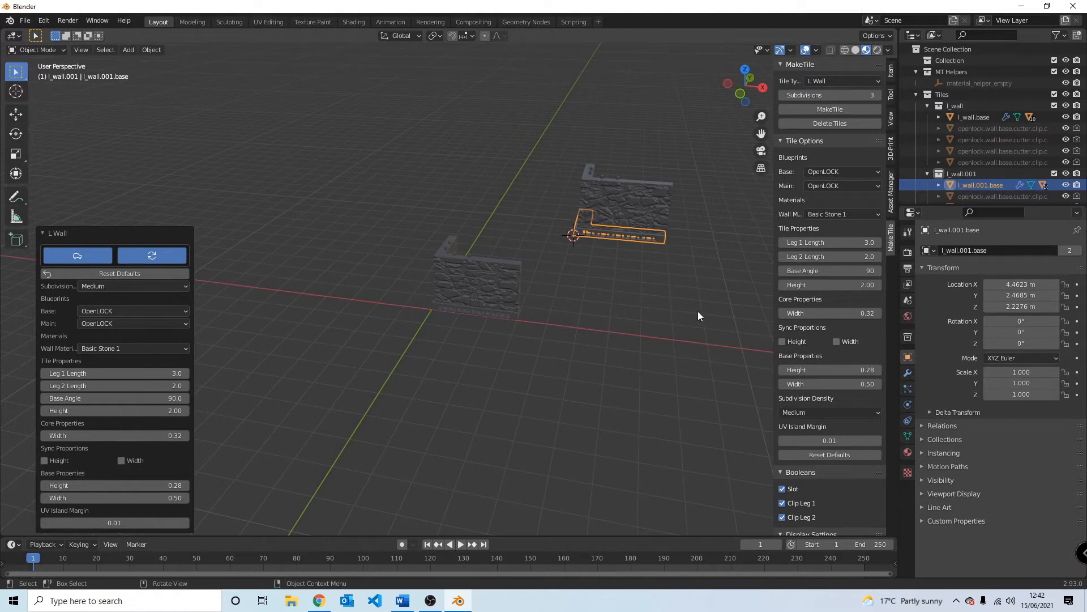
{"action": "left_click", "coordinate": [501, 279]}
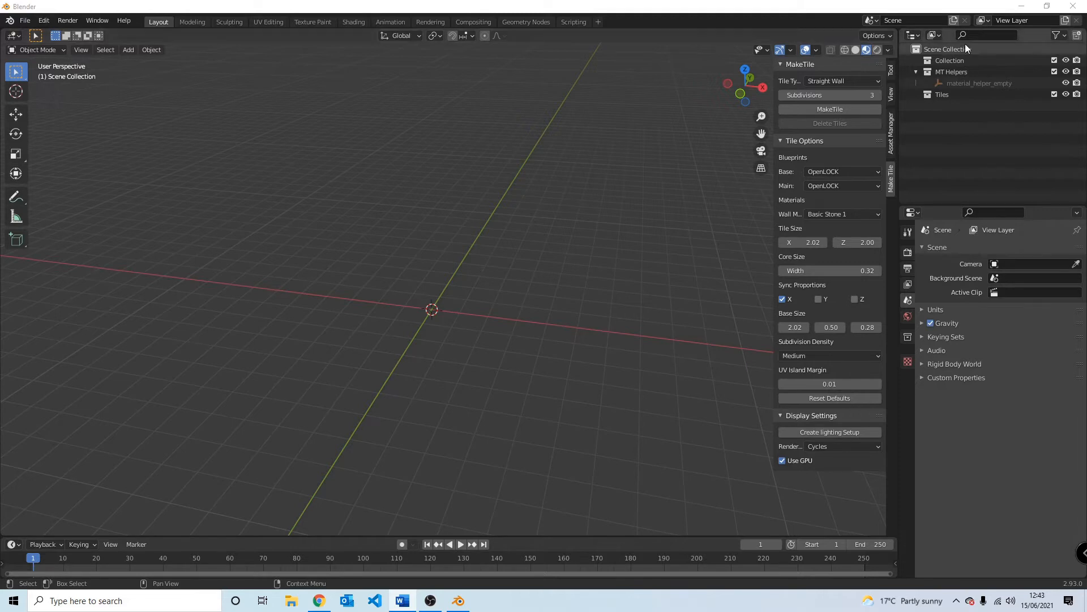
Step: Create a Straight Wall tile with OpenLOCK base and main blueprints and the Basic Stone 1 material
{"action": "left_click", "coordinate": [828, 109]}
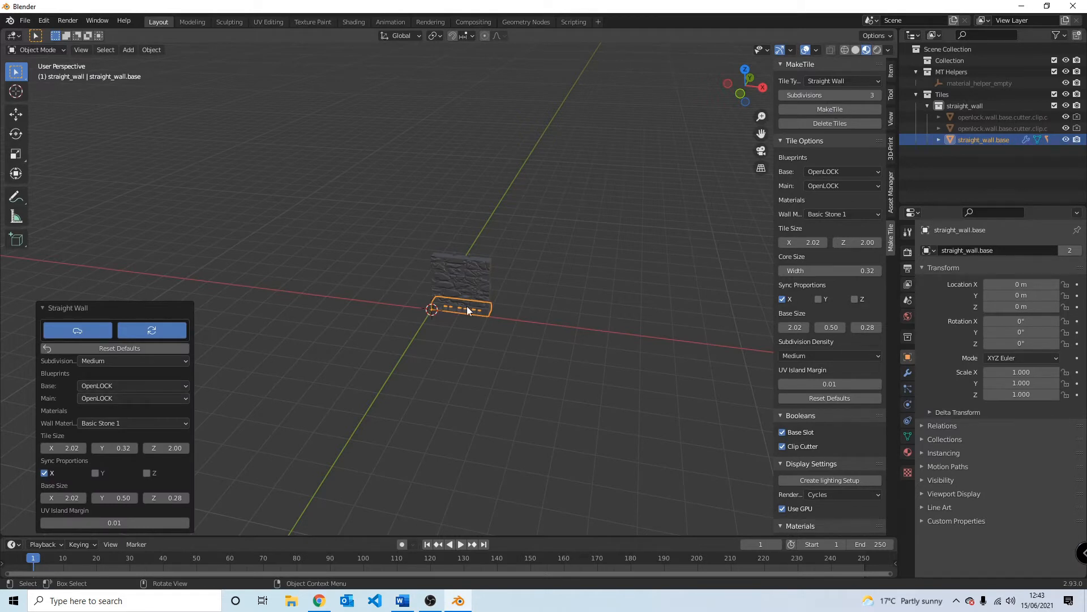
{"action": "middle_click_drag", "start_coordinate": [467, 306], "coordinate": [530, 314]}
{"action": "scroll", "coordinate": [530, 313], "scroll_direction": "up", "scroll_amount": 5}
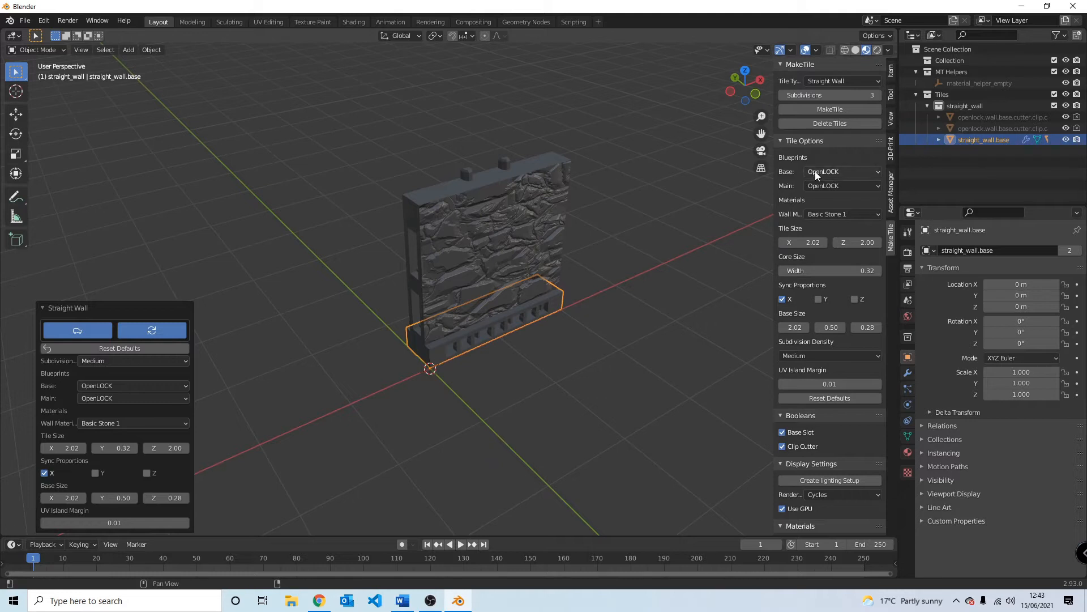
Step: Change the straight wall's base blueprint to OpenLOCK S-Wall
{"action": "left_click", "coordinate": [128, 384]}
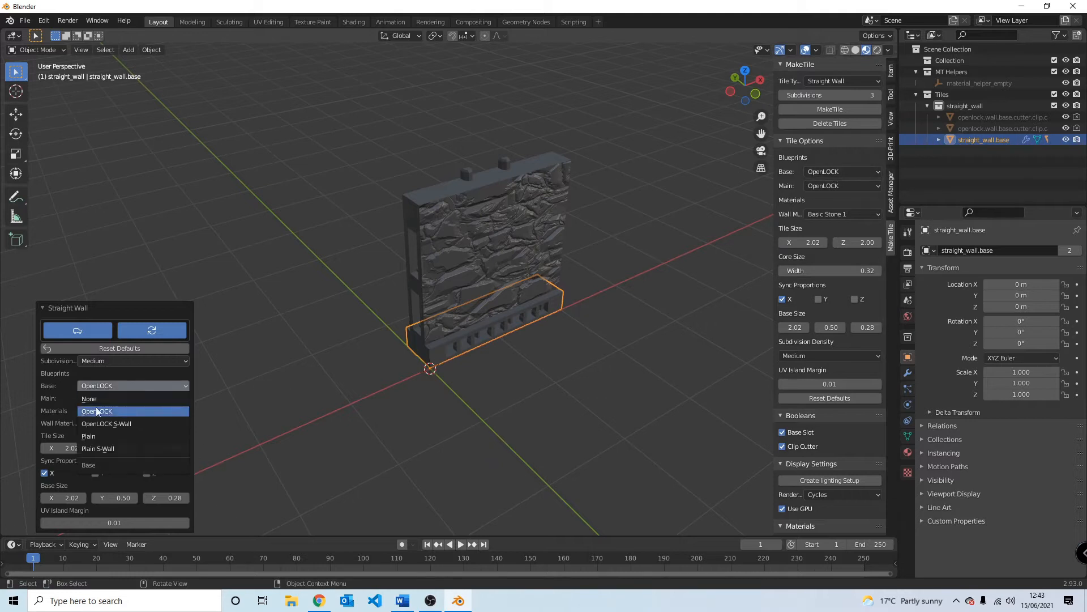
{"action": "left_click", "coordinate": [121, 422]}
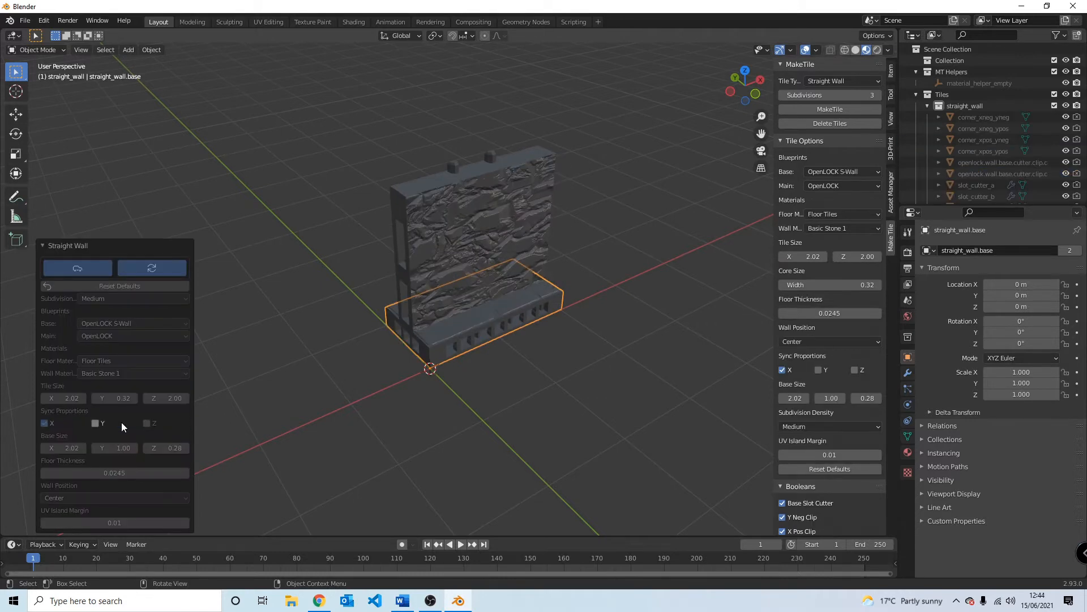
{"action": "middle_click_drag", "start_coordinate": [414, 344], "coordinate": [485, 221]}
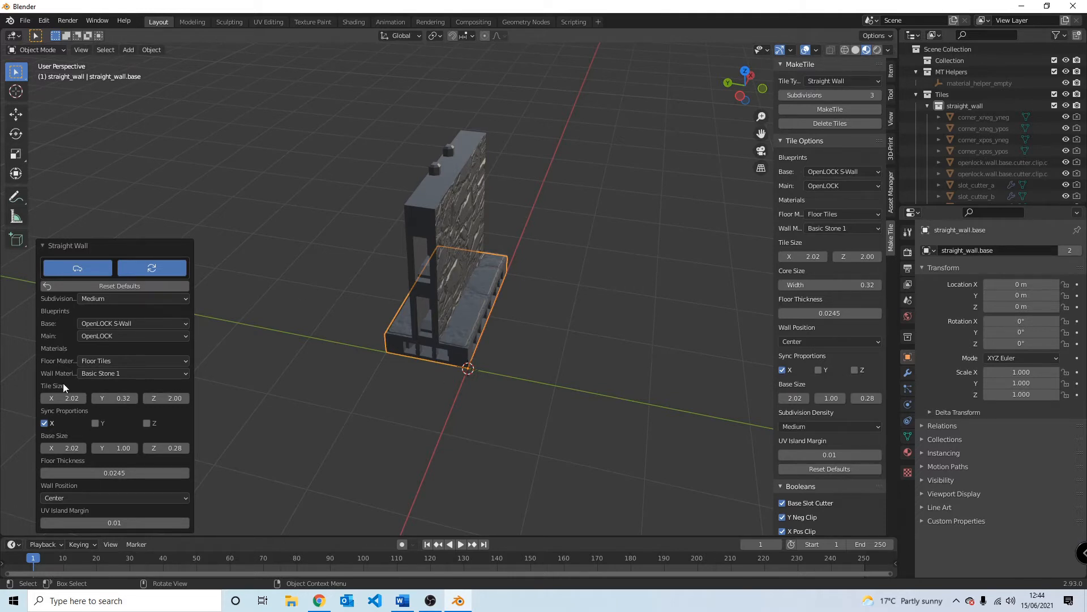
Step: Set the straight wall's base size in Y to 2.50 and its wall position to Side
{"action": "left_click", "coordinate": [135, 448]}
{"action": "left_click", "coordinate": [135, 448]}
{"action": "left_click", "coordinate": [135, 448]}
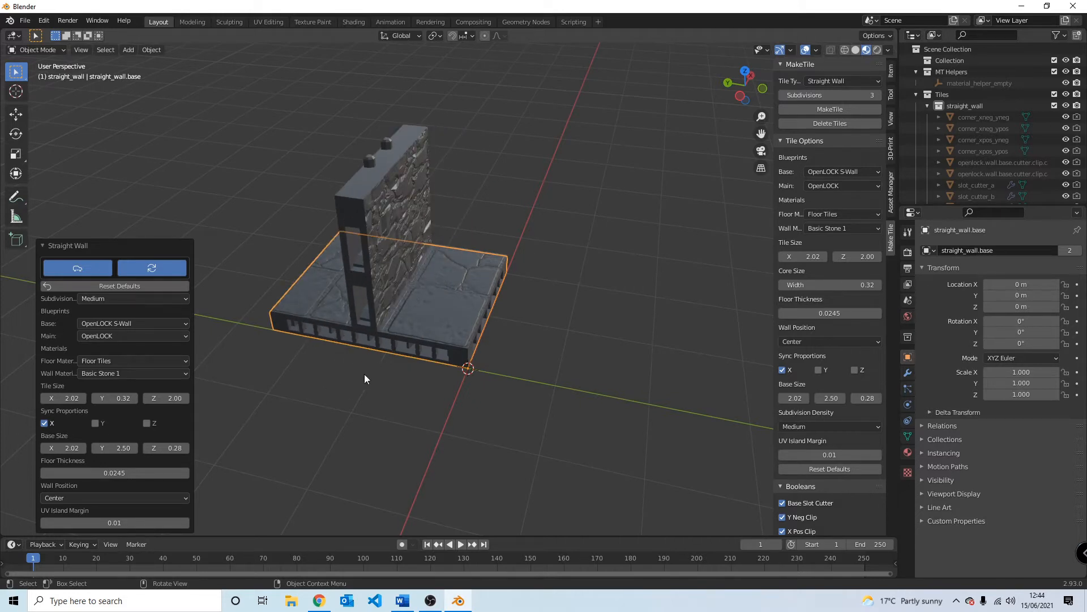
{"action": "left_click", "coordinate": [112, 498]}
{"action": "left_click", "coordinate": [91, 522]}
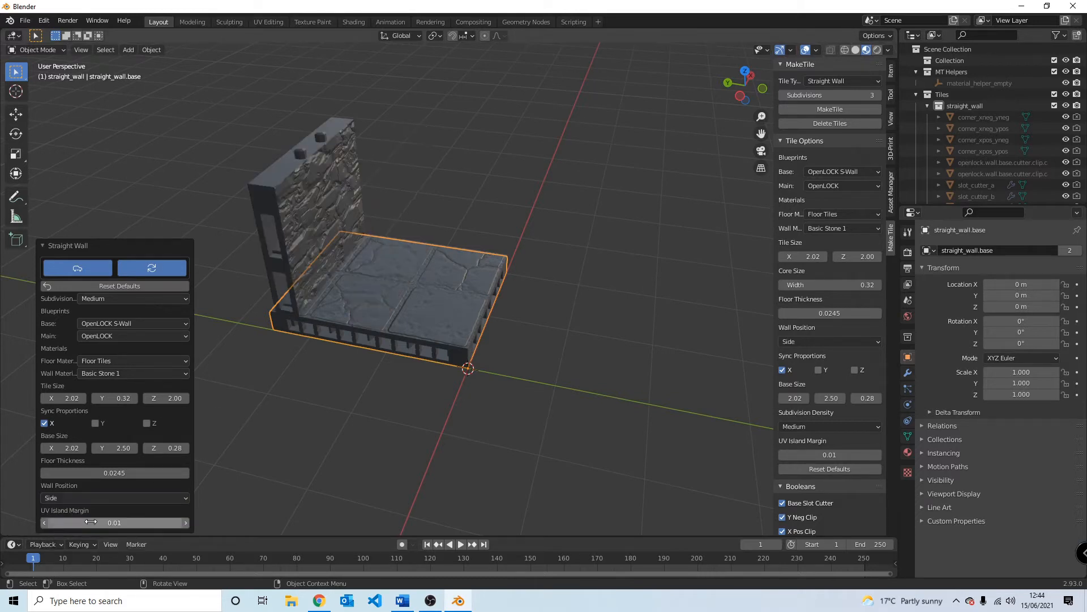
{"action": "middle_click_drag", "start_coordinate": [460, 253], "coordinate": [404, 197]}
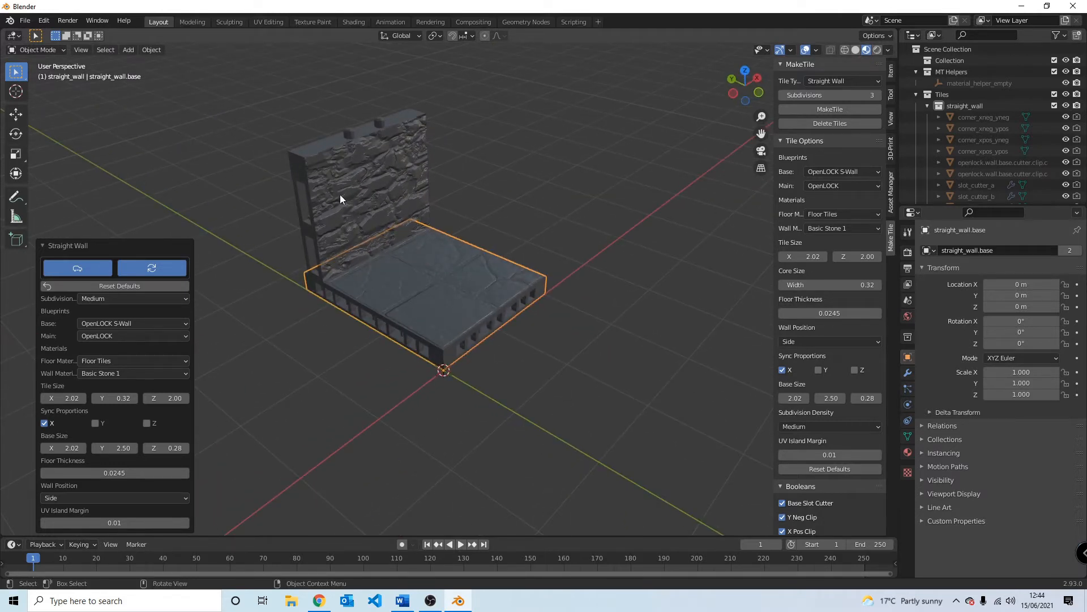
Step: Set the tile's floor material to Cobbles and its wall material to Regular Stone Blocks
{"action": "left_click", "coordinate": [121, 361]}
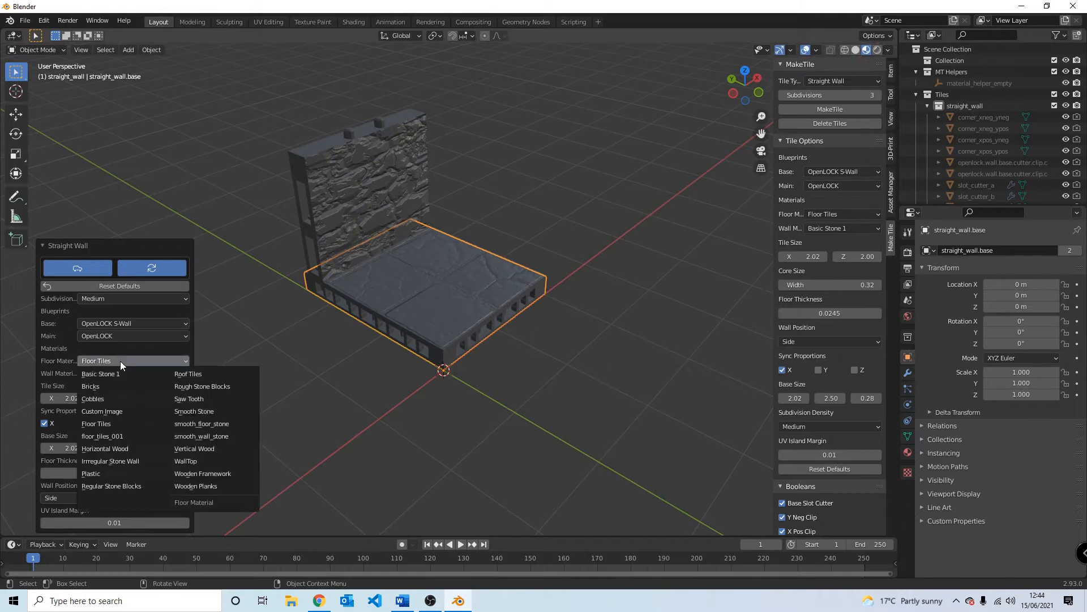
{"action": "left_click", "coordinate": [103, 398]}
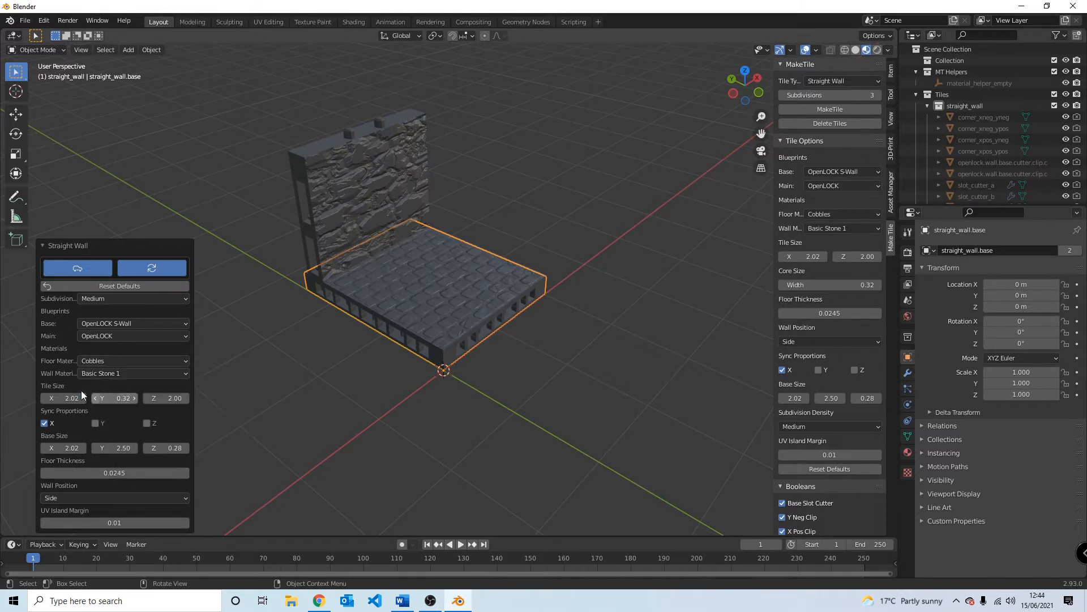
{"action": "left_click", "coordinate": [99, 375]}
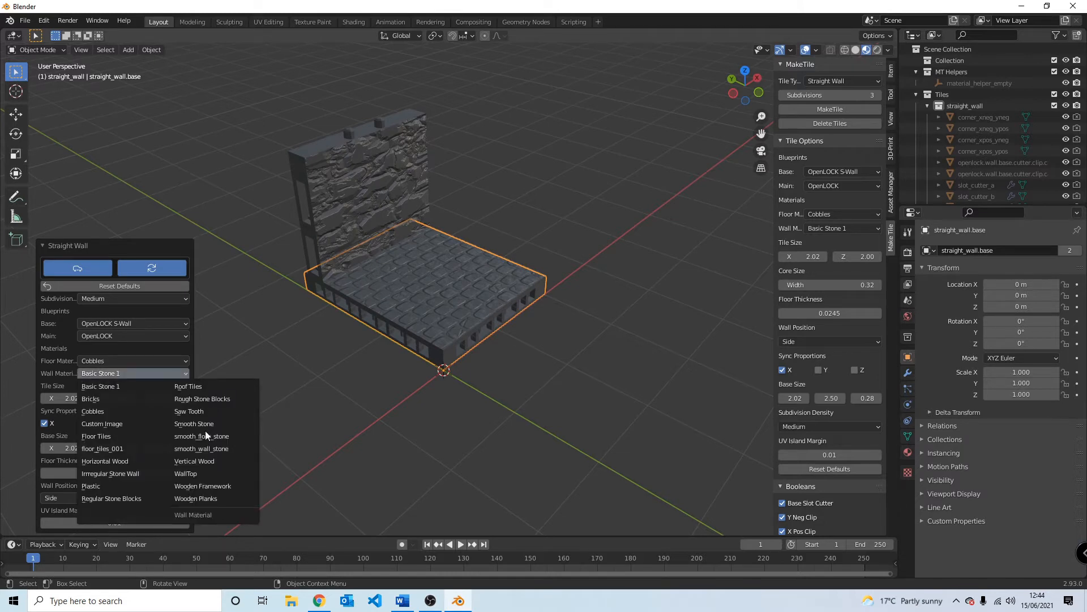
{"action": "left_click", "coordinate": [123, 498]}
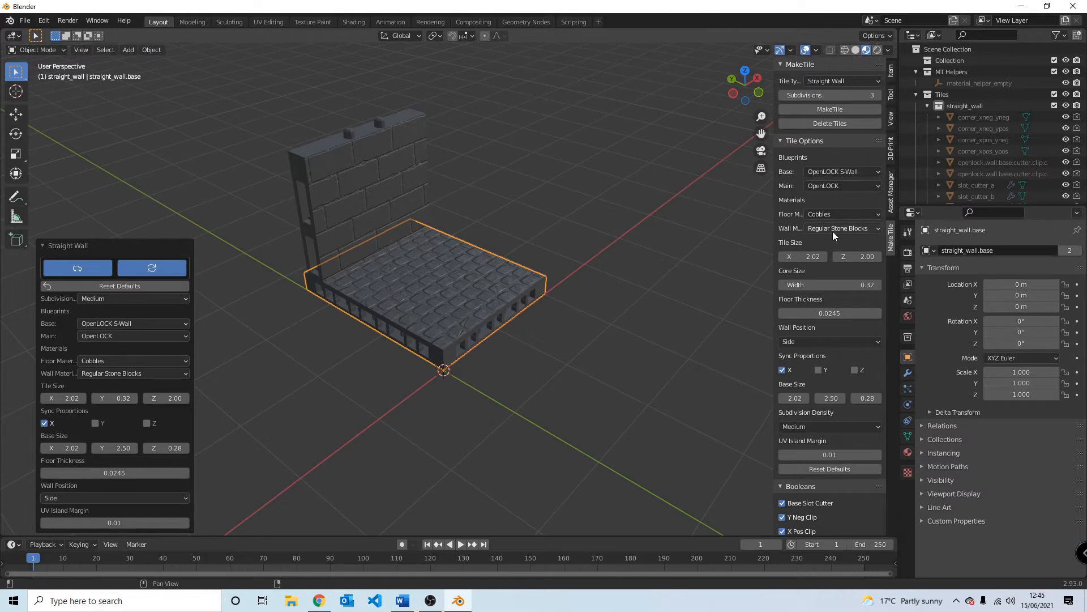
Step: Make only the wall core 3D to try out its displacement, and return it to preview
{"action": "scroll", "coordinate": [585, 358], "scroll_direction": "down", "scroll_amount": 2}
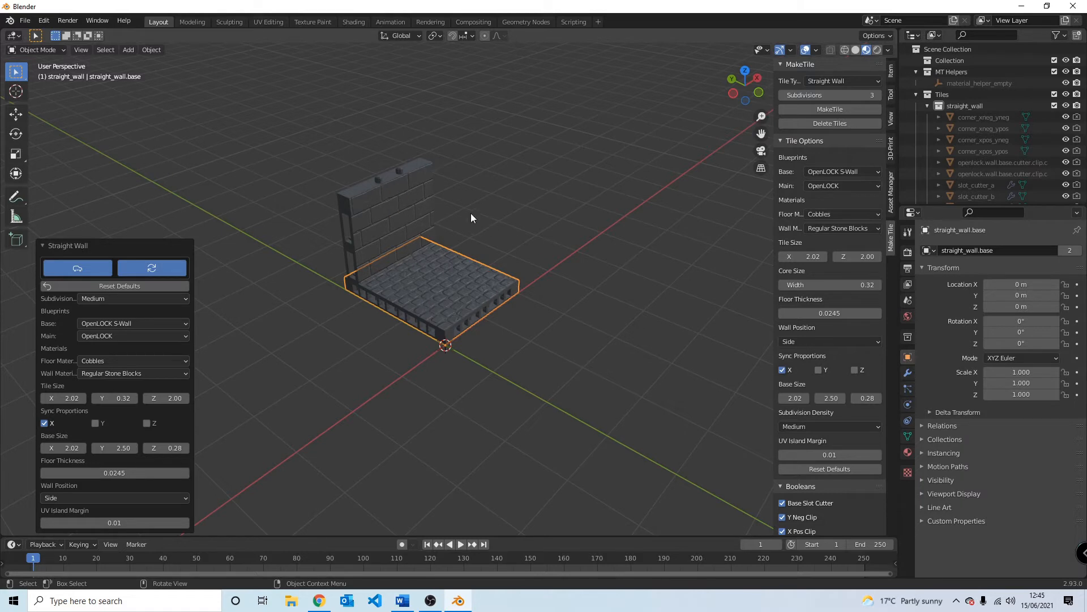
{"action": "left_click", "coordinate": [388, 227]}
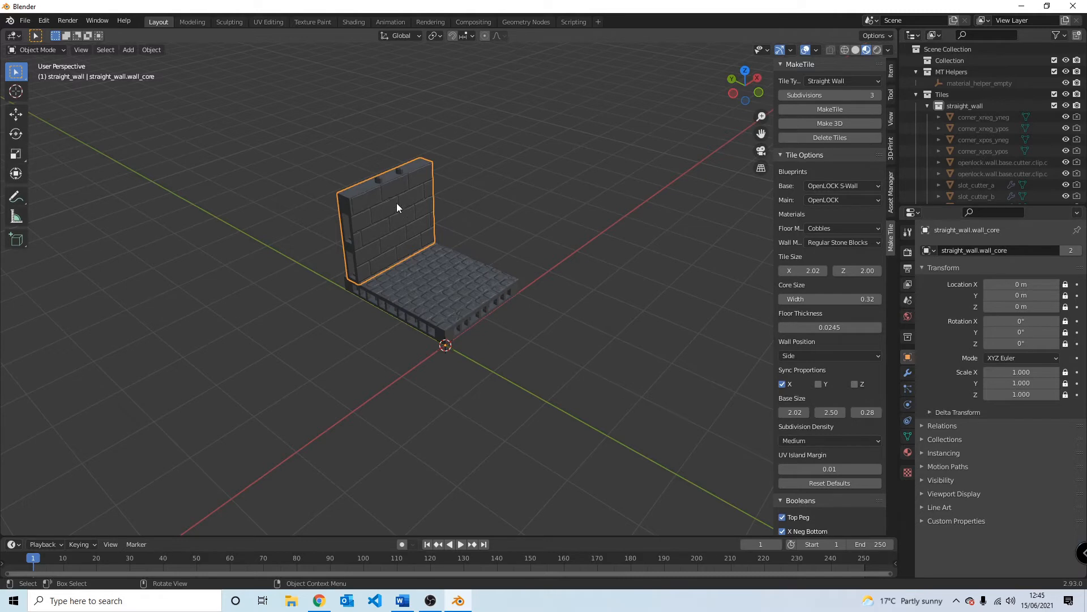
{"action": "left_click", "coordinate": [830, 123]}
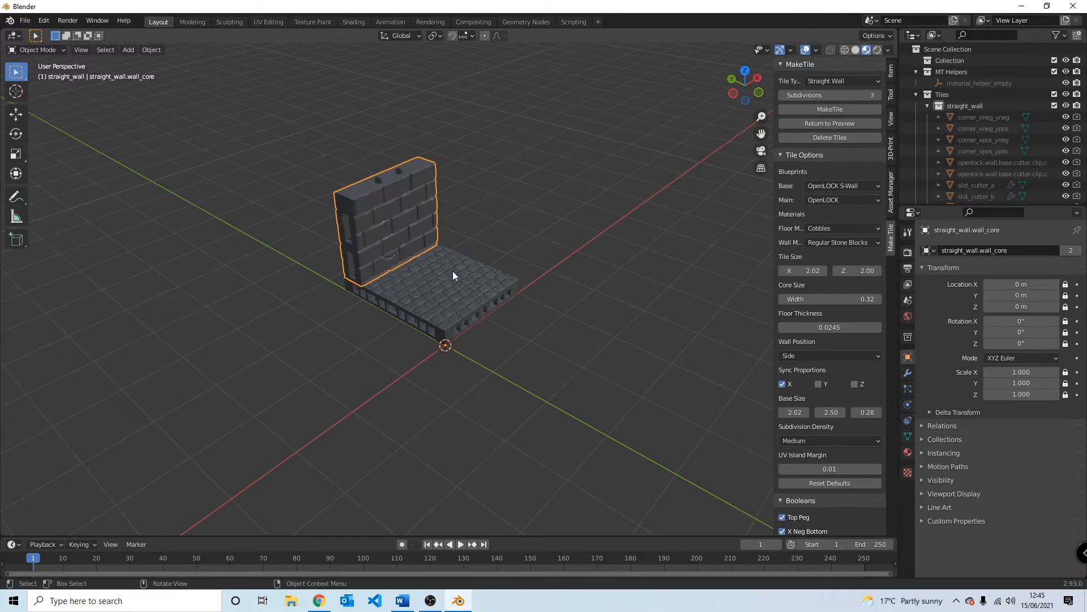
{"action": "left_click", "coordinate": [827, 121]}
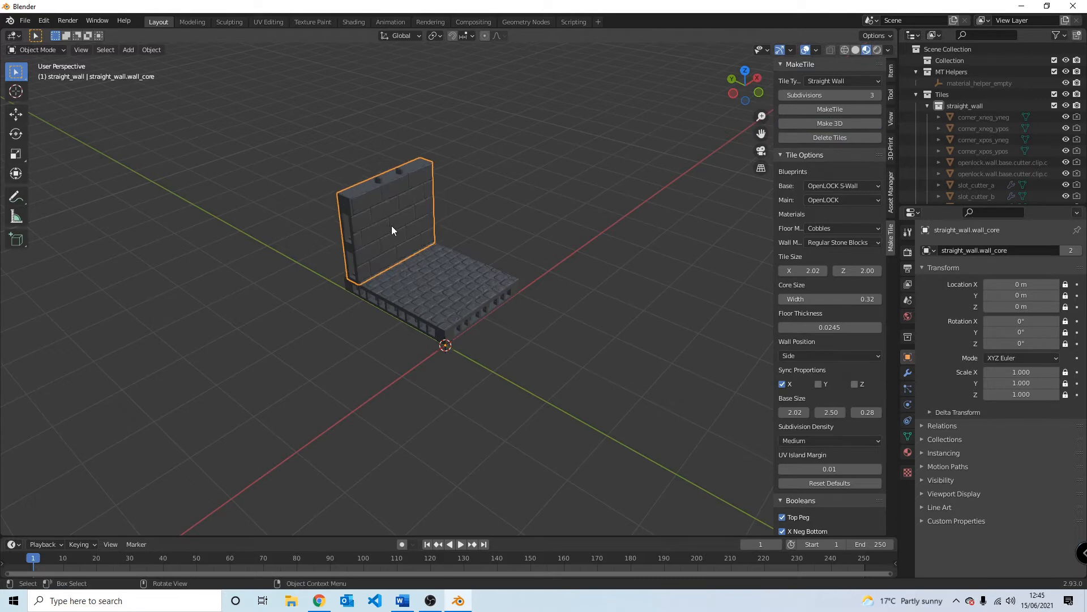
Step: Add the floor core to the selected wall core, make both 3D together, and return them to preview
{"action": "left_click", "coordinate": [468, 287], "text": "shift"}
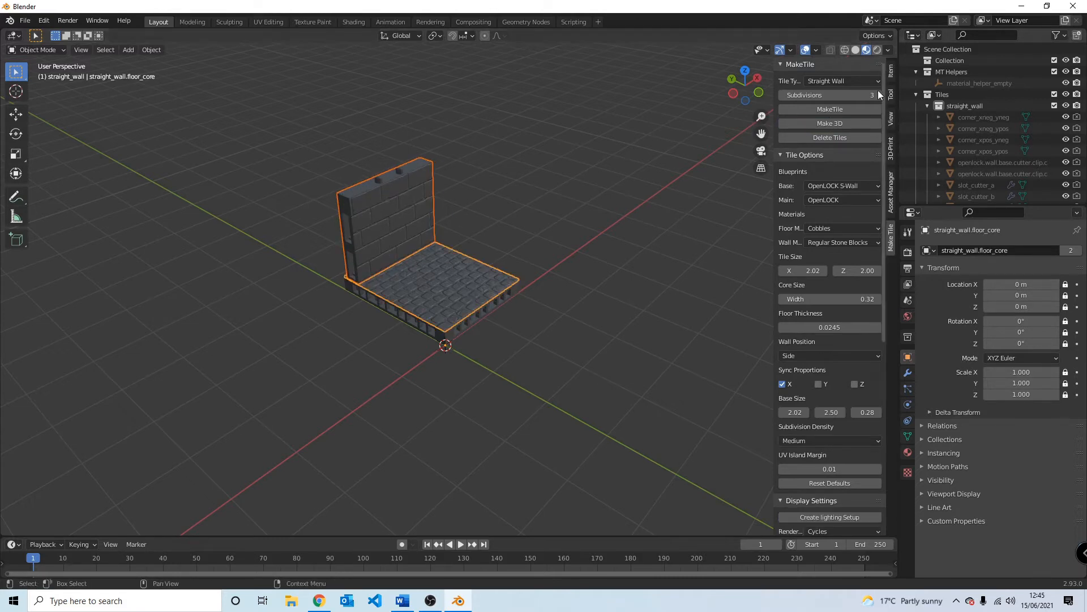
{"action": "left_click", "coordinate": [827, 122]}
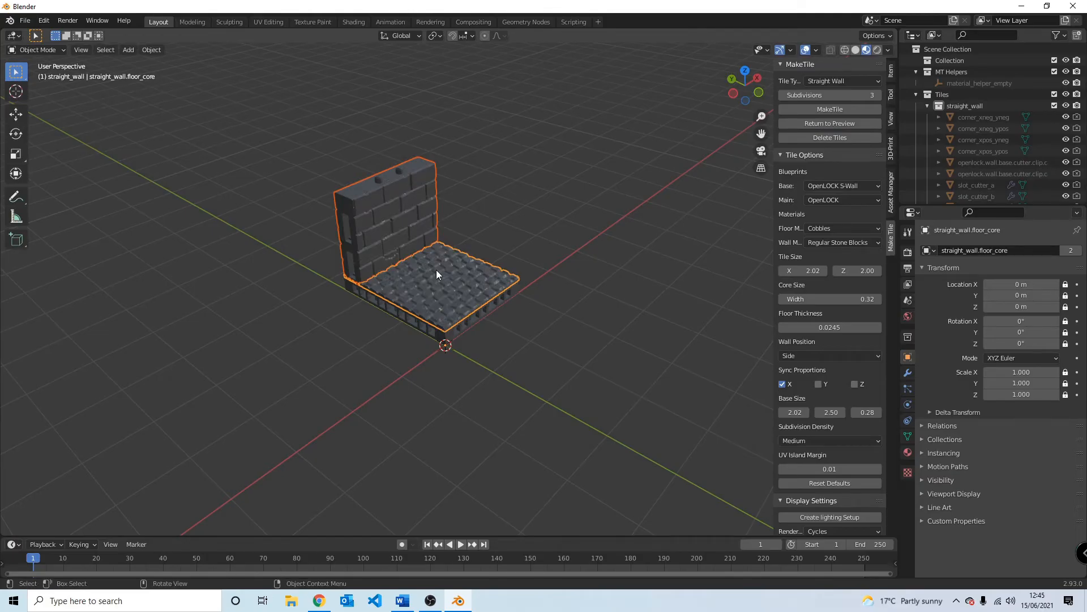
{"action": "left_click", "coordinate": [823, 123]}
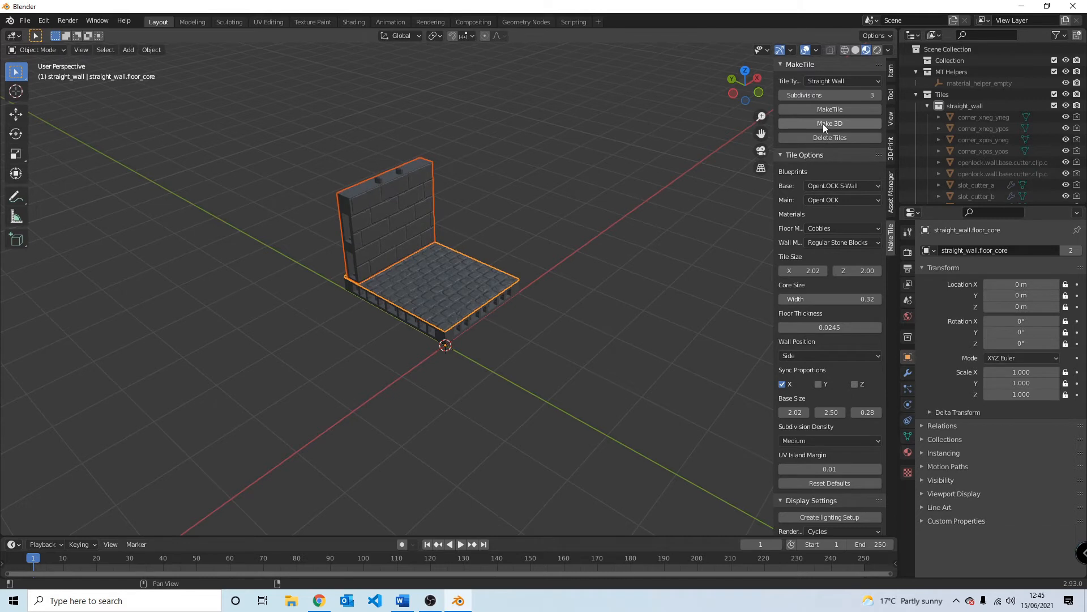
Step: Delete the straight wall tile and create a Roof tile with the default Apex roof settings
{"action": "left_click", "coordinate": [824, 136]}
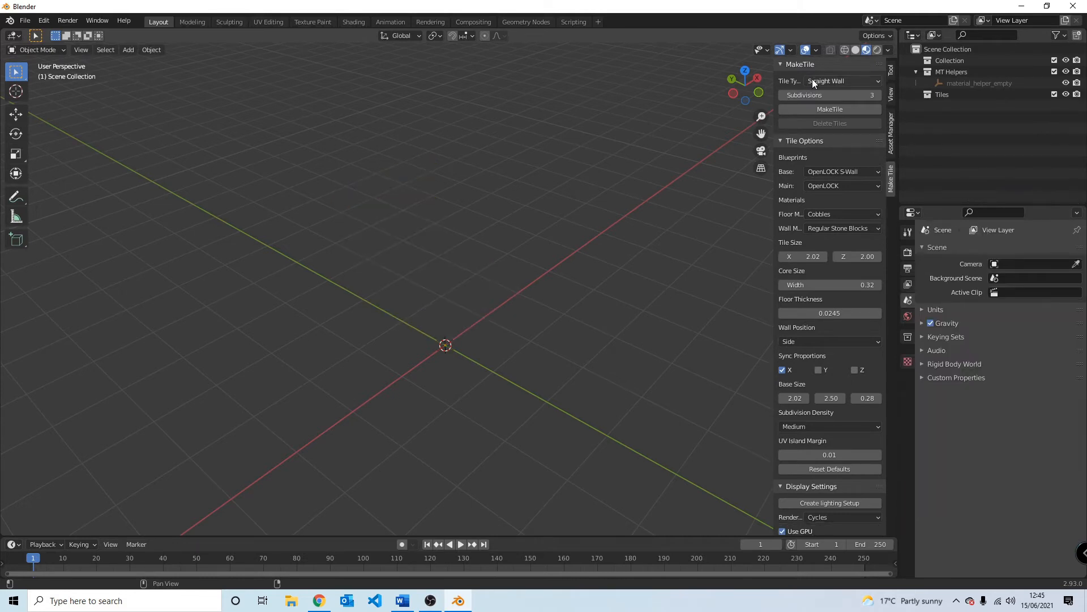
{"action": "left_click", "coordinate": [813, 80]}
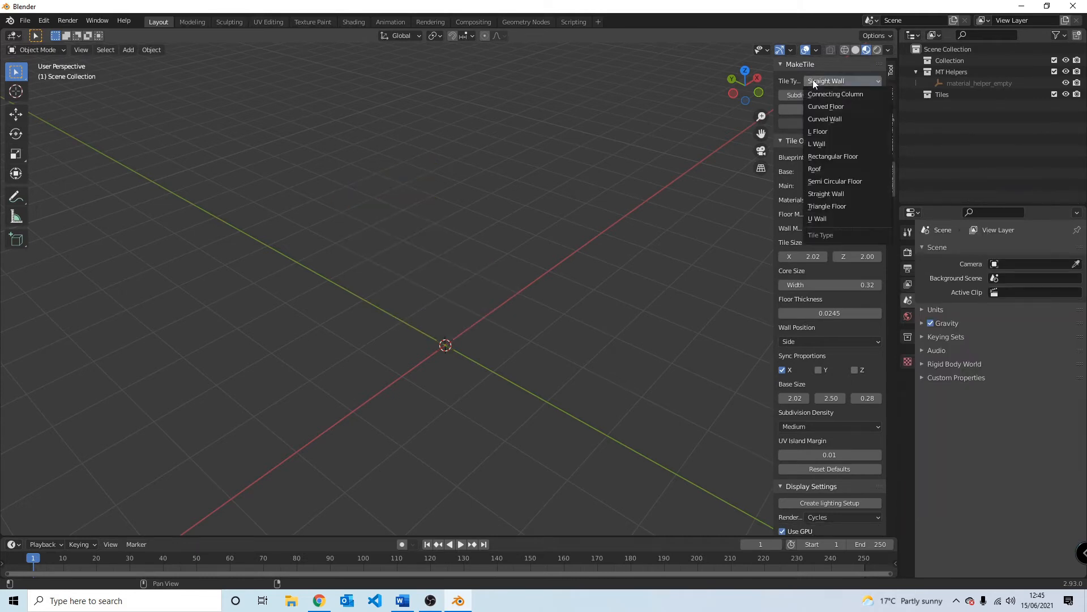
{"action": "left_click", "coordinate": [816, 168]}
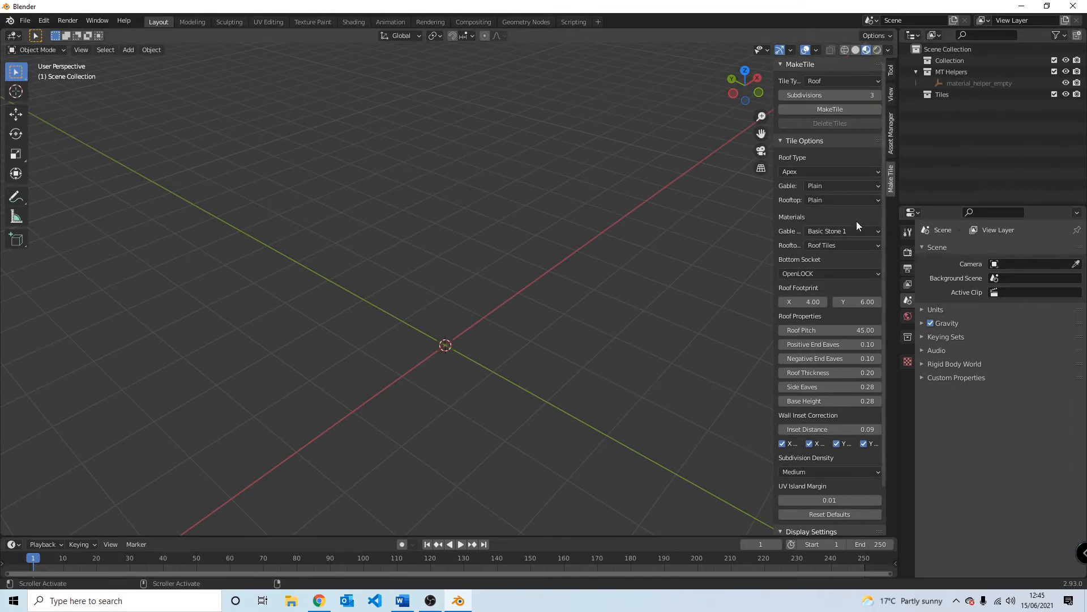
{"action": "left_click", "coordinate": [836, 108]}
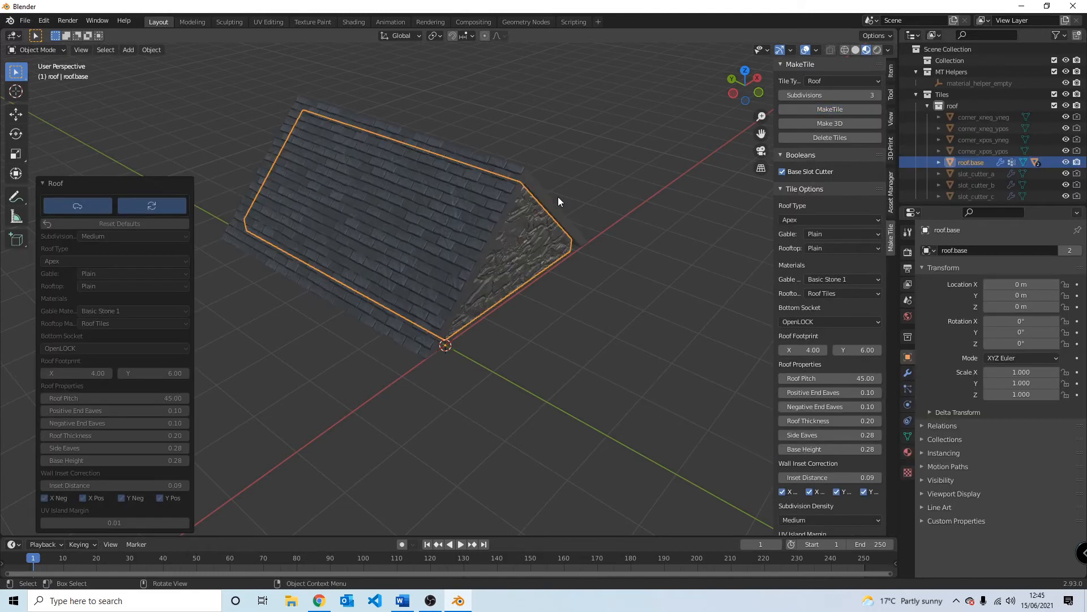
{"action": "middle_click_drag", "start_coordinate": [525, 202], "coordinate": [732, 266]}
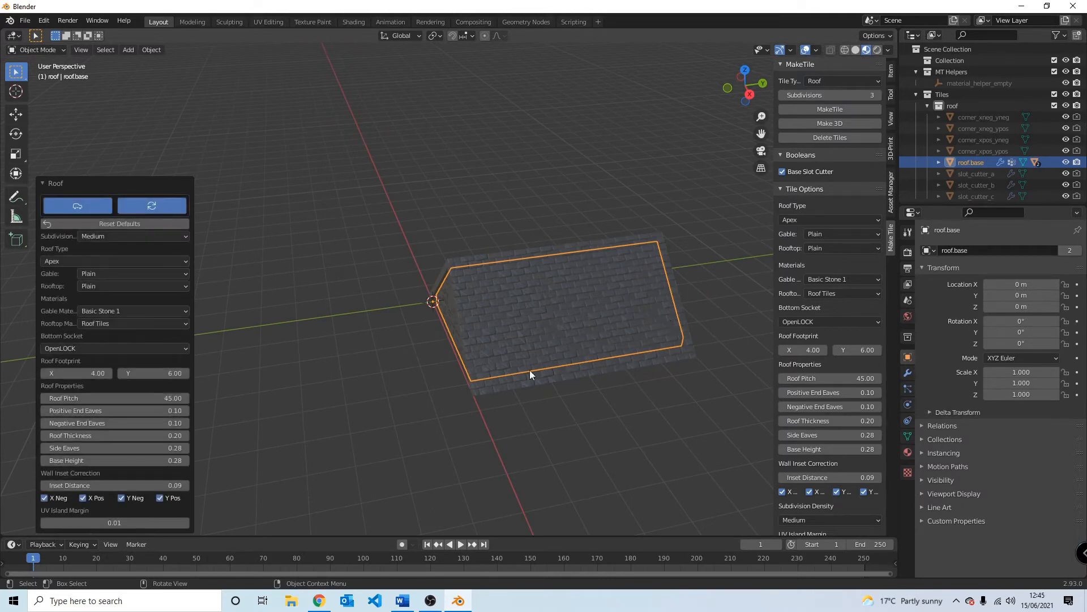
{"action": "middle_click_drag", "start_coordinate": [582, 255], "coordinate": [494, 250]}
Step: Expand the material options and examine the settings available for the roof's Basic Stone 1 material
{"action": "scroll", "coordinate": [863, 412], "scroll_direction": "down", "scroll_amount": 12}
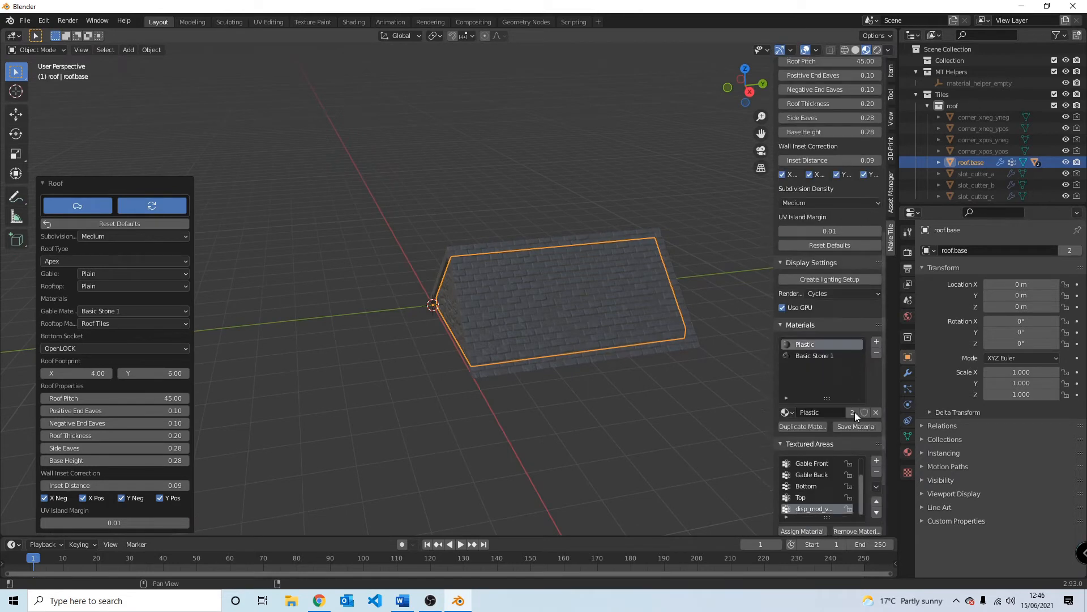
{"action": "left_click", "coordinate": [782, 462]}
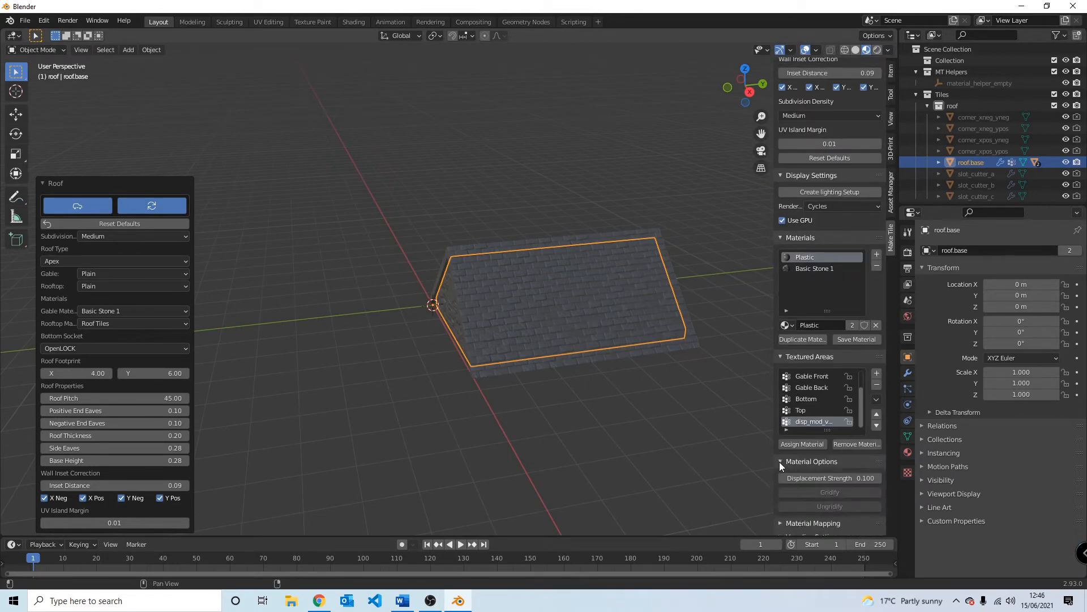
{"action": "scroll", "coordinate": [834, 459], "scroll_direction": "down", "scroll_amount": 2}
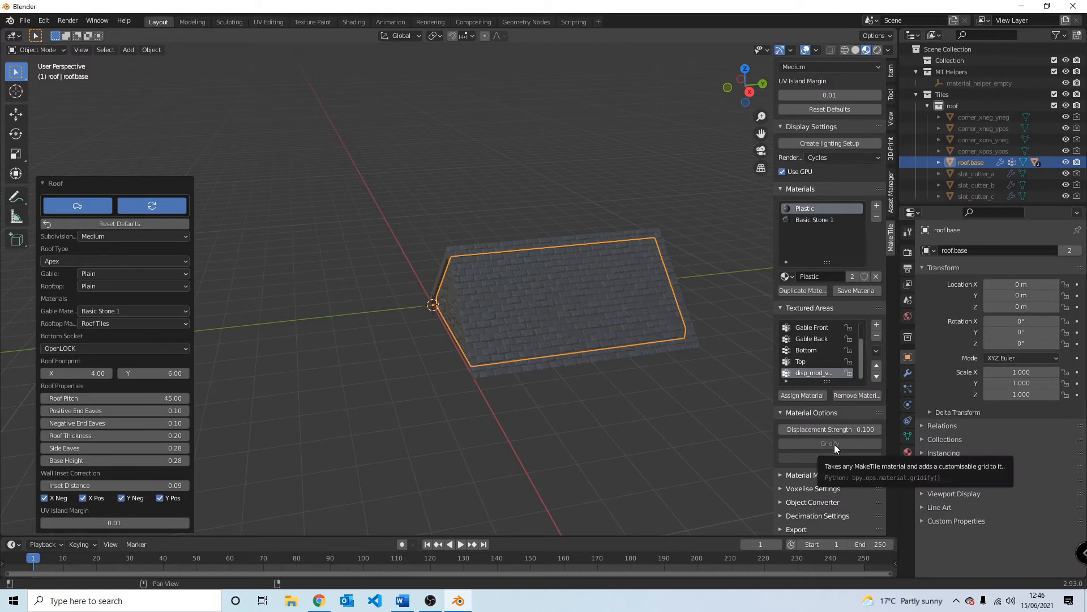
{"action": "left_click", "coordinate": [813, 219]}
{"action": "middle_click_drag", "start_coordinate": [546, 242], "coordinate": [560, 211]}
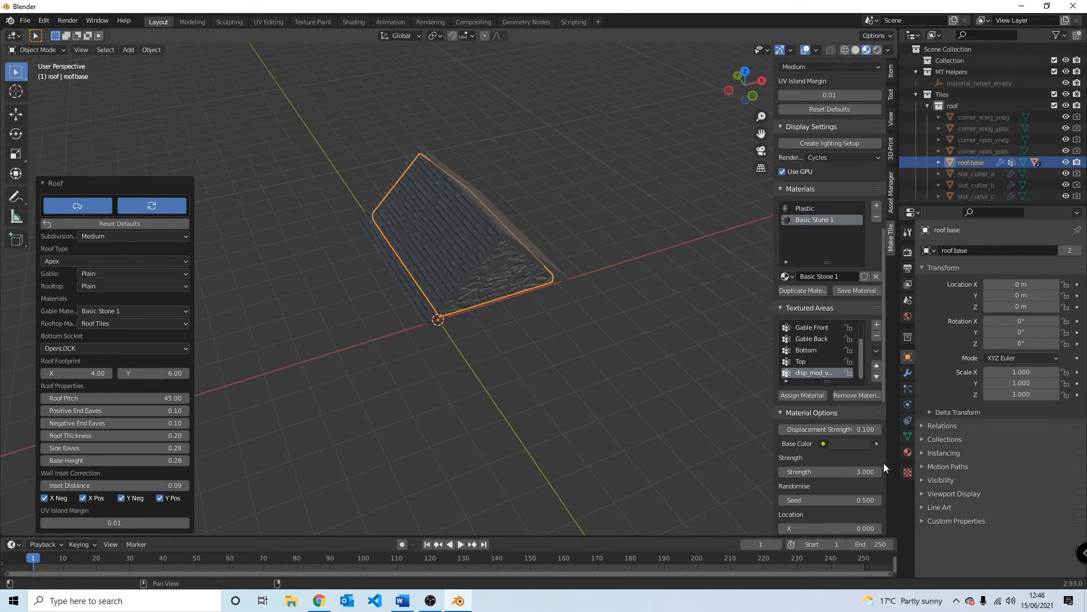
{"action": "scroll", "coordinate": [872, 476], "scroll_direction": "down", "scroll_amount": 15}
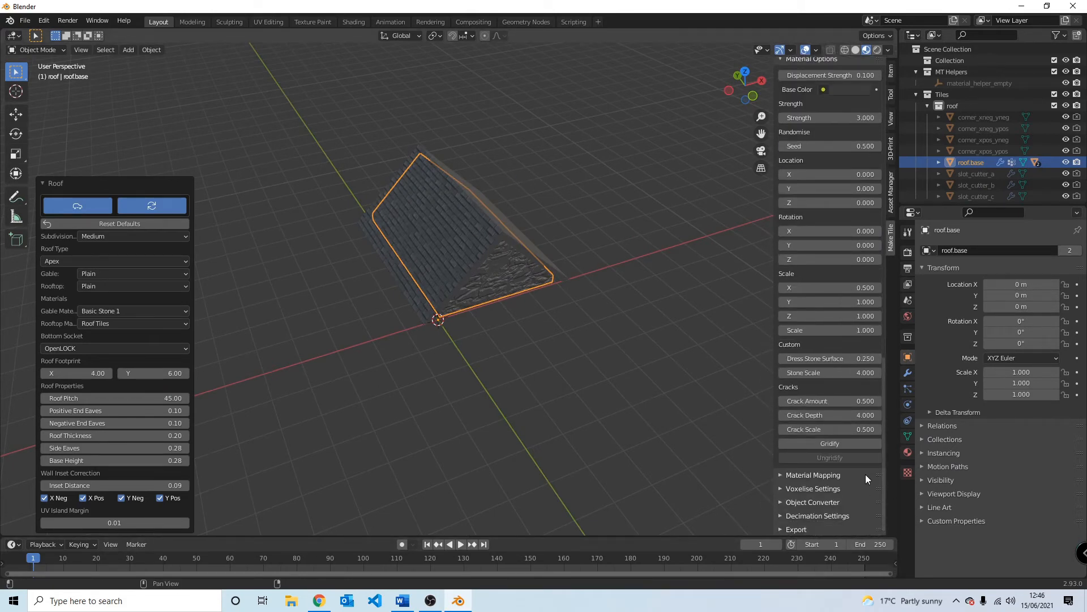
Step: Expand the export settings and examine the units, voxelise, randomise, subdivision and variant options for the roof tile
{"action": "left_click", "coordinate": [779, 529]}
{"action": "scroll", "coordinate": [867, 468], "scroll_direction": "down", "scroll_amount": 6}
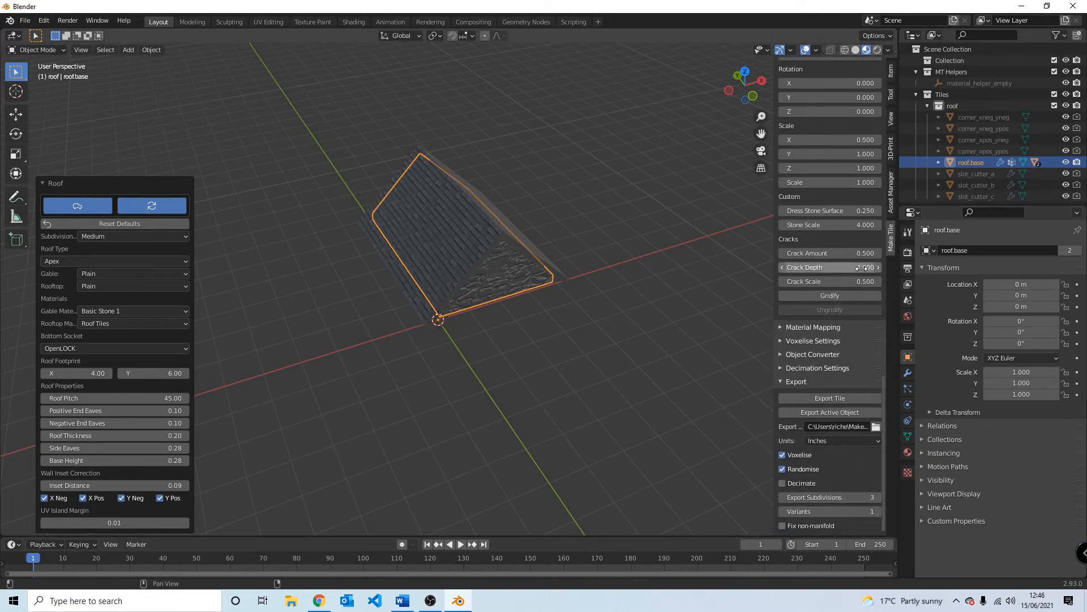
{"action": "scroll", "coordinate": [862, 271], "scroll_direction": "up", "scroll_amount": 20}
{"action": "scroll", "coordinate": [862, 271], "scroll_direction": "up", "scroll_amount": 20}
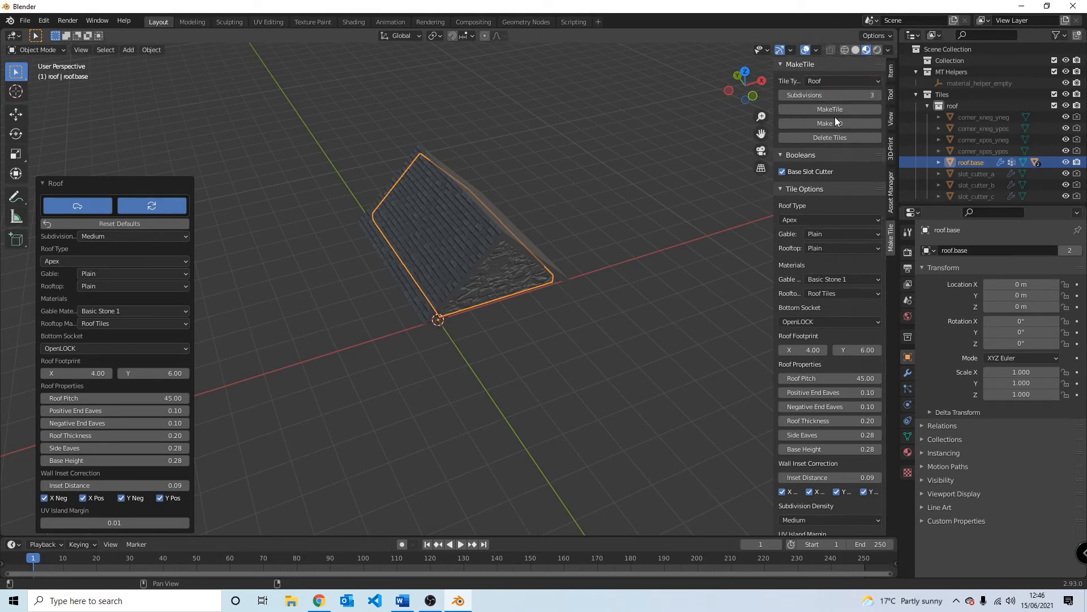
{"action": "scroll", "coordinate": [852, 281], "scroll_direction": "down", "scroll_amount": 13}
{"action": "scroll", "coordinate": [844, 341], "scroll_direction": "down", "scroll_amount": 20}
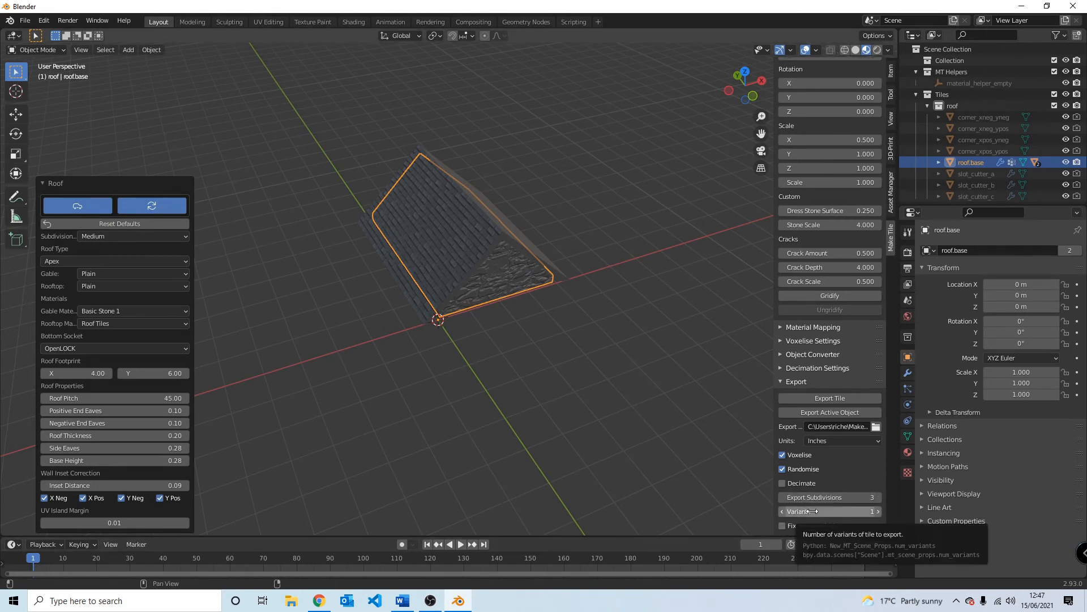
{"action": "middle_click_drag", "start_coordinate": [411, 317], "coordinate": [425, 283]}
{"action": "middle_click_drag", "start_coordinate": [624, 285], "coordinate": [583, 282]}
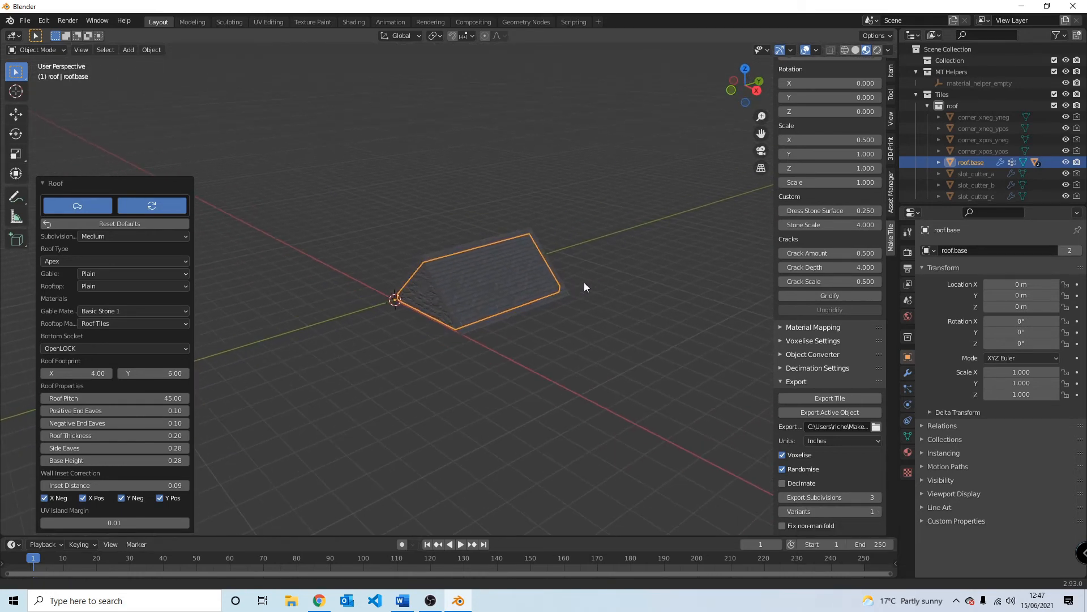